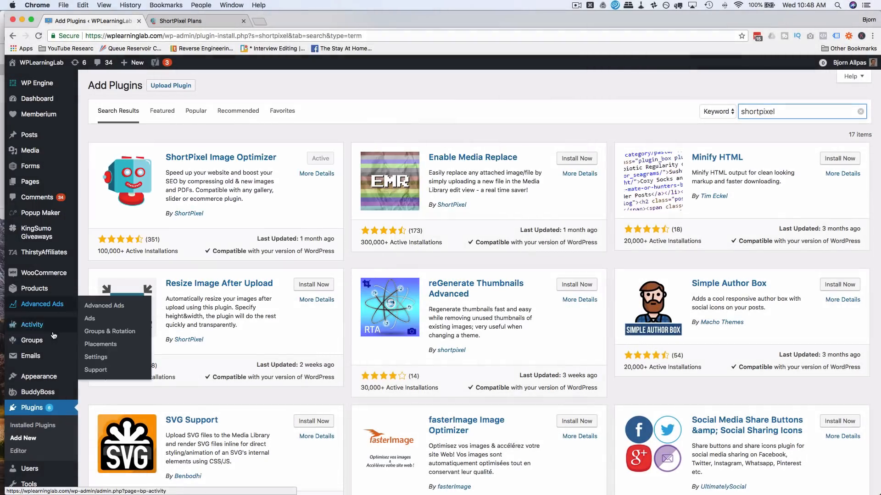
Step: Open the ShortPixel plugin's settings page in the WordPress admin and select the contents of the API key field
scroll(52, 335, down, 2)
scroll(53, 334, down, 6)
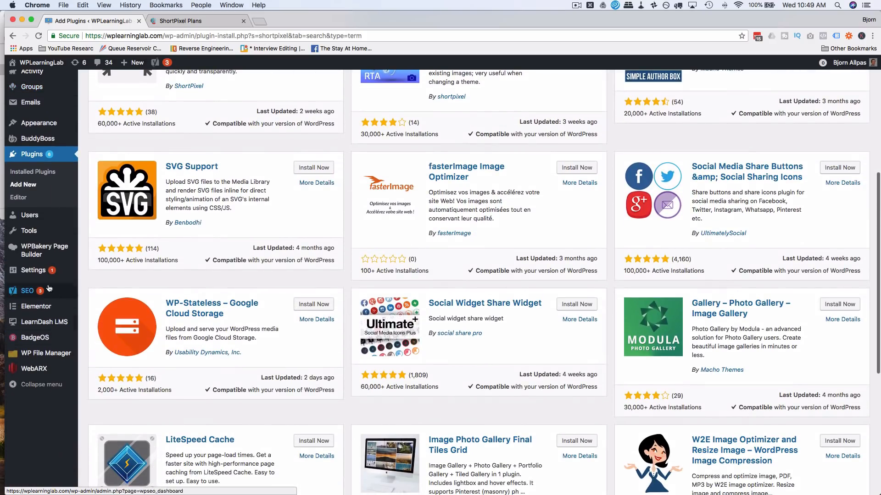
mouse_move(36, 277)
scroll(96, 280, down, 2)
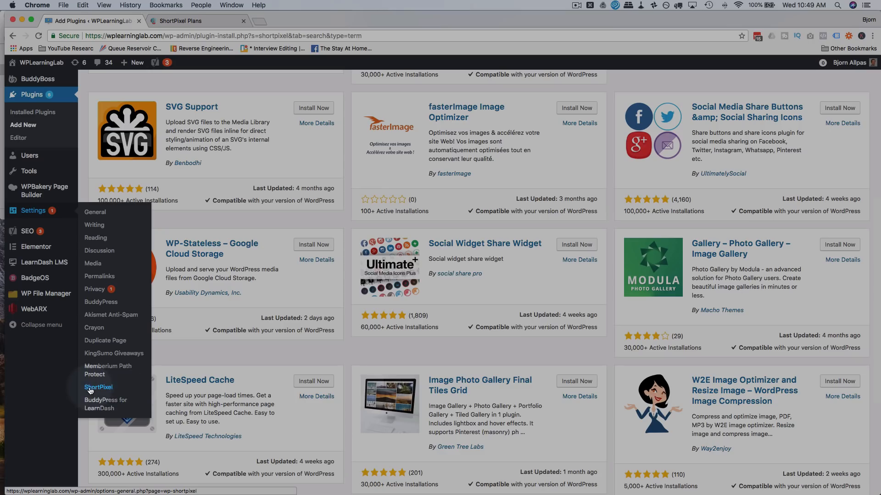
click(98, 388)
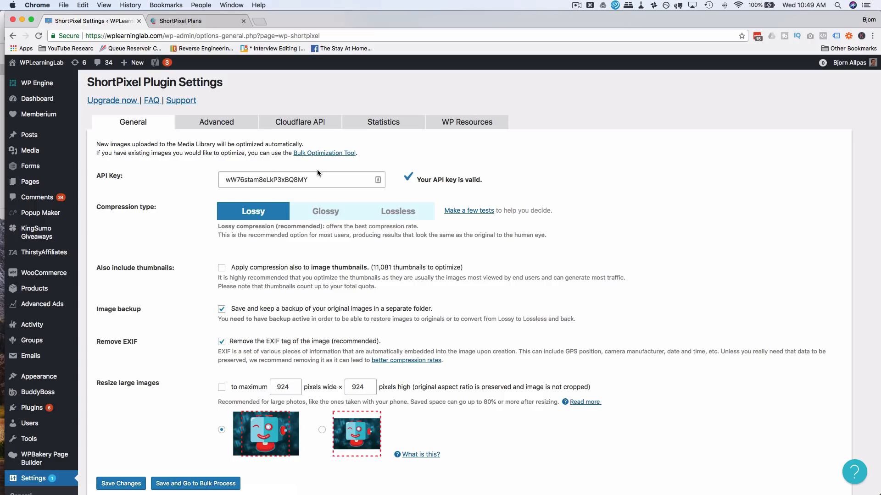
double_click(287, 180)
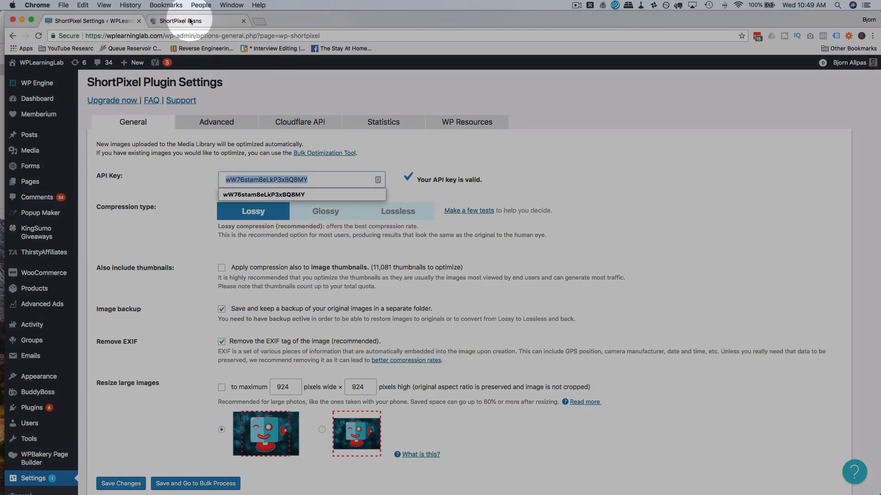
Step: Open the ShortPixel website's pricing page, review the monthly plans, and return to the plugin settings
click(190, 20)
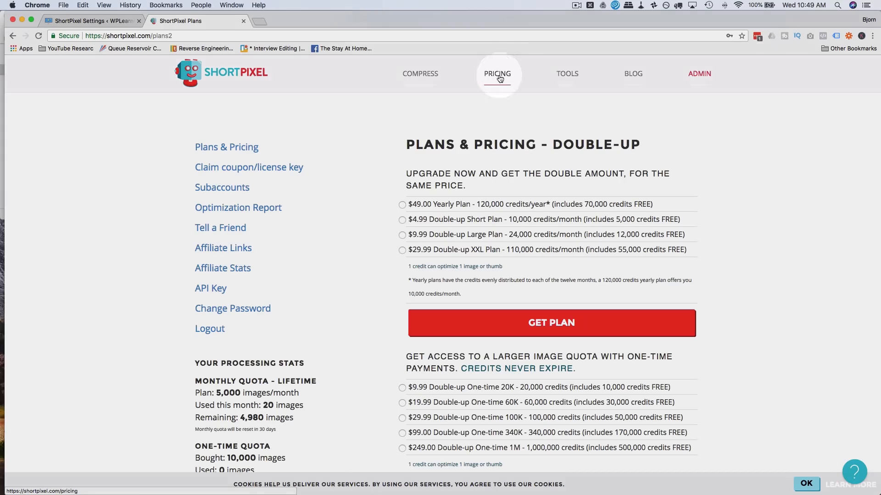
click(499, 76)
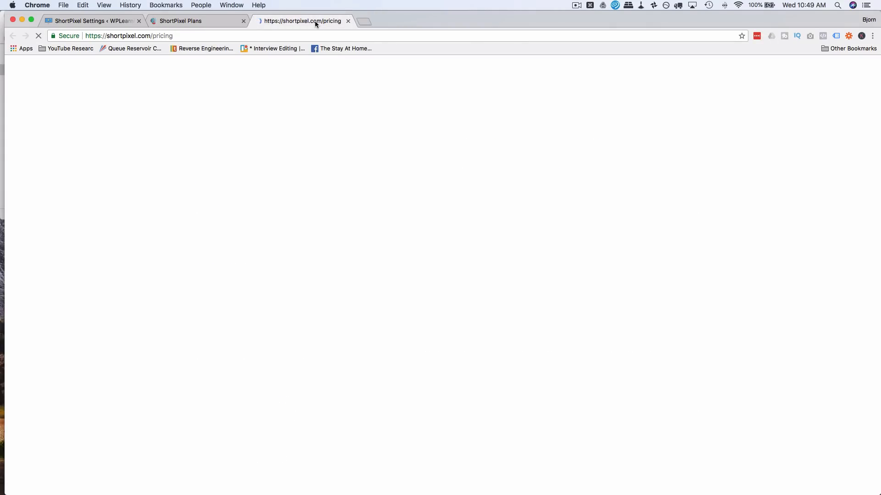
scroll(147, 205, down, 3)
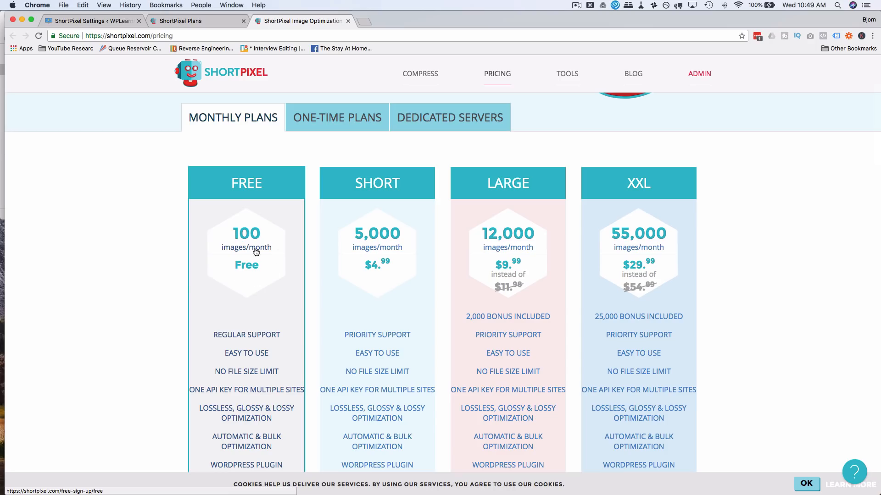
scroll(133, 249, down, 3)
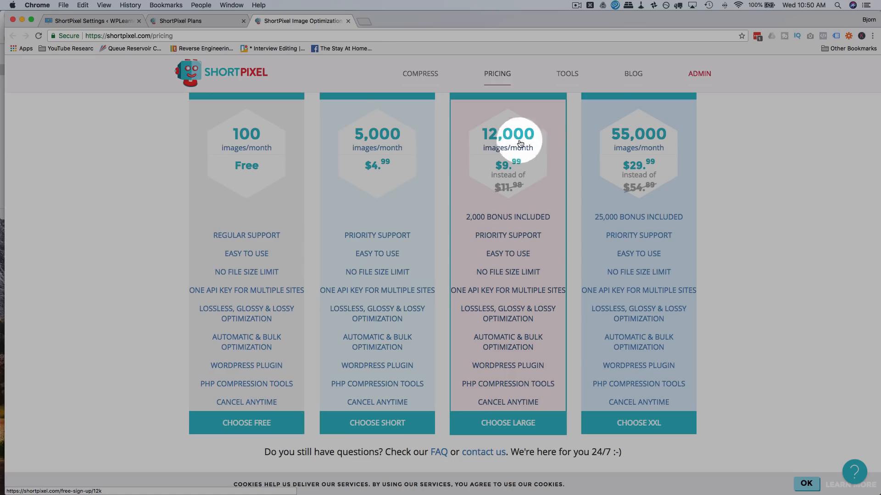
click(122, 21)
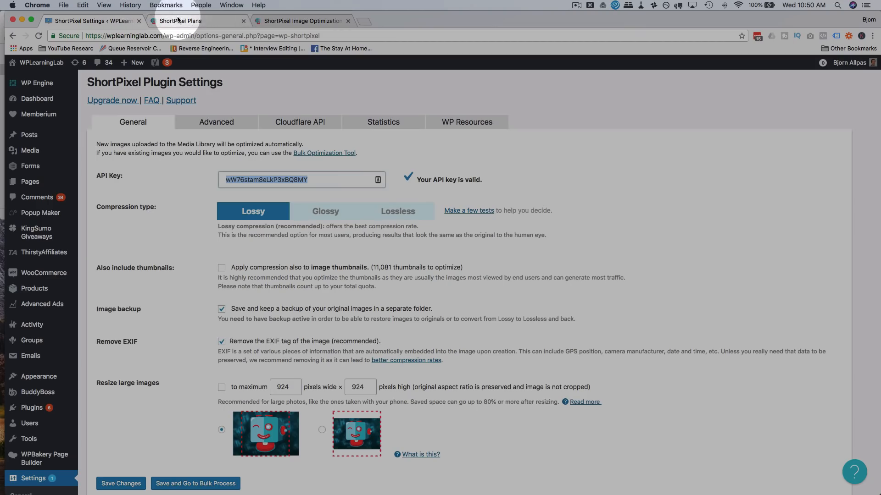
click(321, 20)
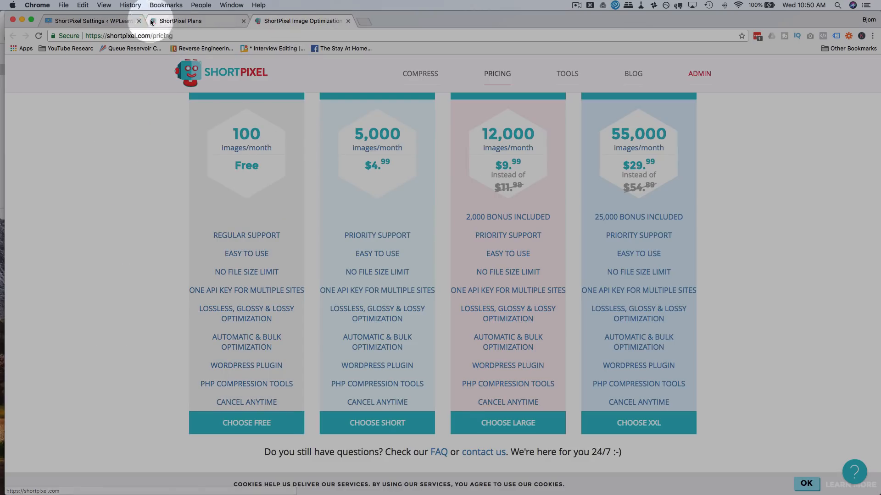
click(123, 21)
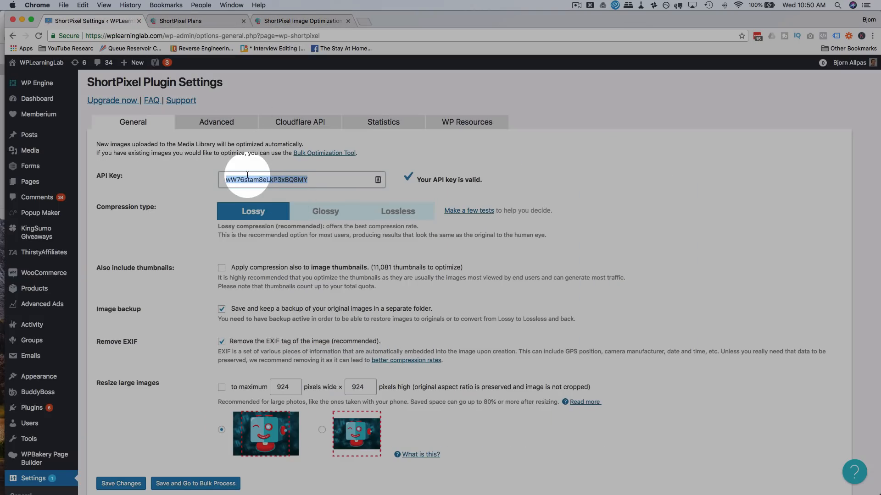
Step: Open the API Key page in the ShortPixel account and select the displayed API key
click(204, 22)
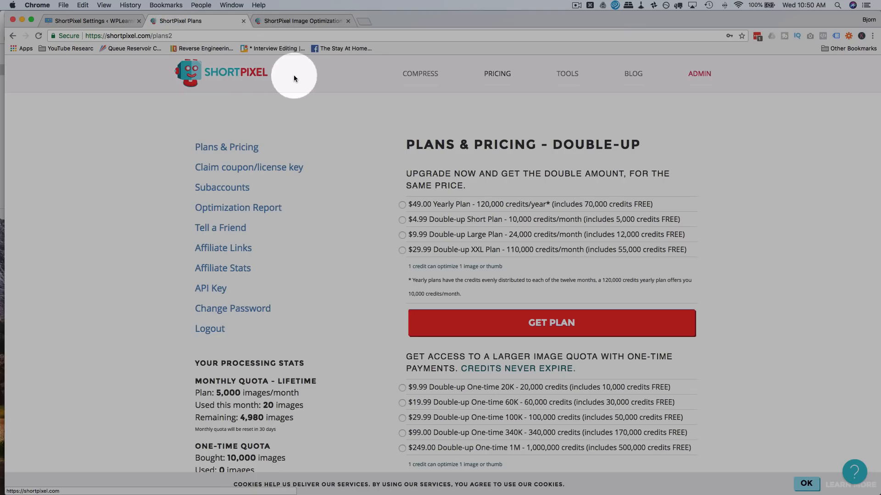
scroll(188, 142, down, 2)
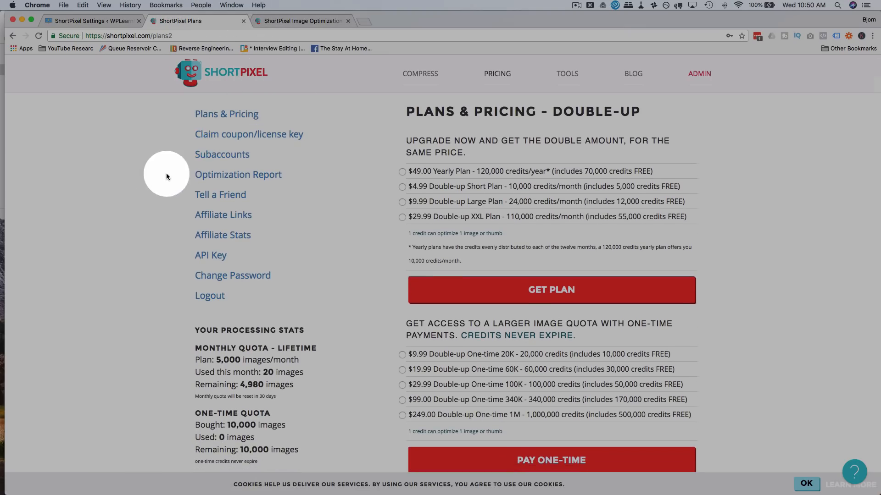
click(208, 256)
double_click(480, 177)
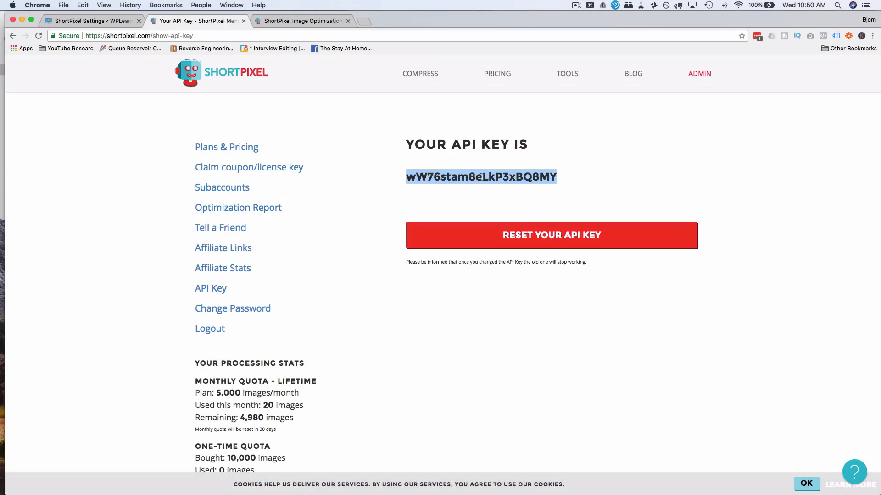
Step: Return to the plugin settings and check the API key field against the account's key
click(92, 20)
double_click(271, 180)
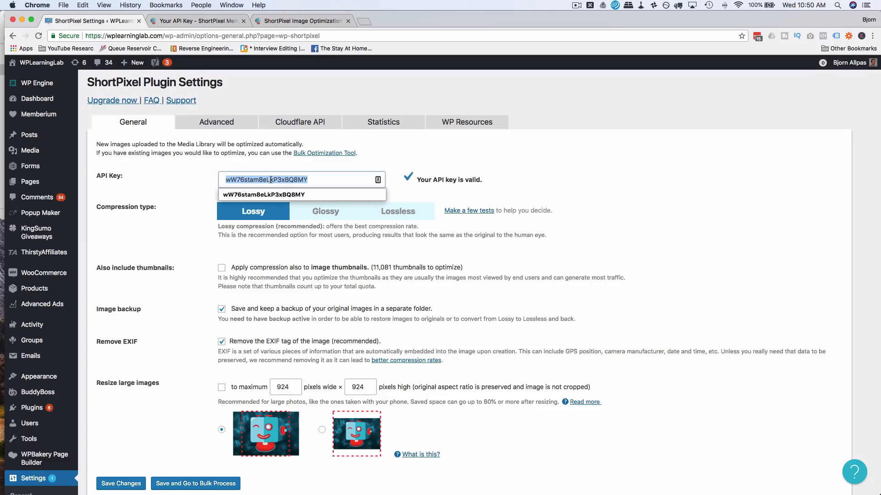
click(212, 183)
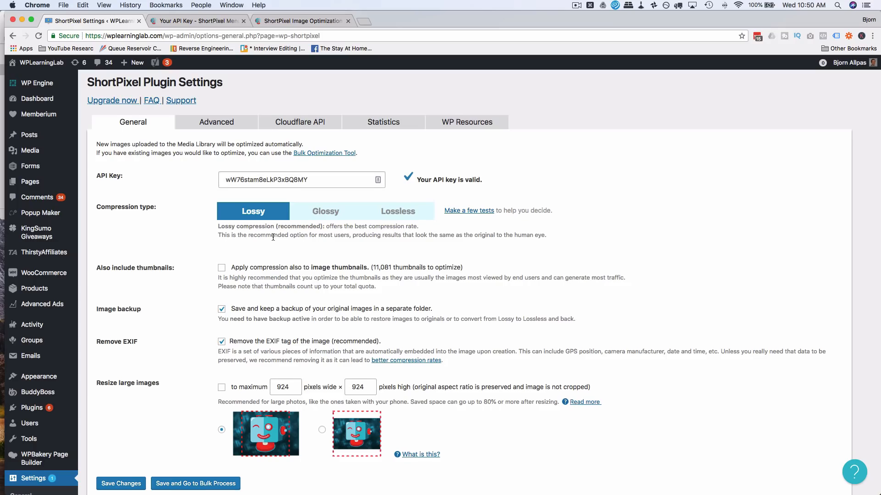
Step: Highlight the Lossy compression description to read who it is recommended for
scroll(273, 237, down, 3)
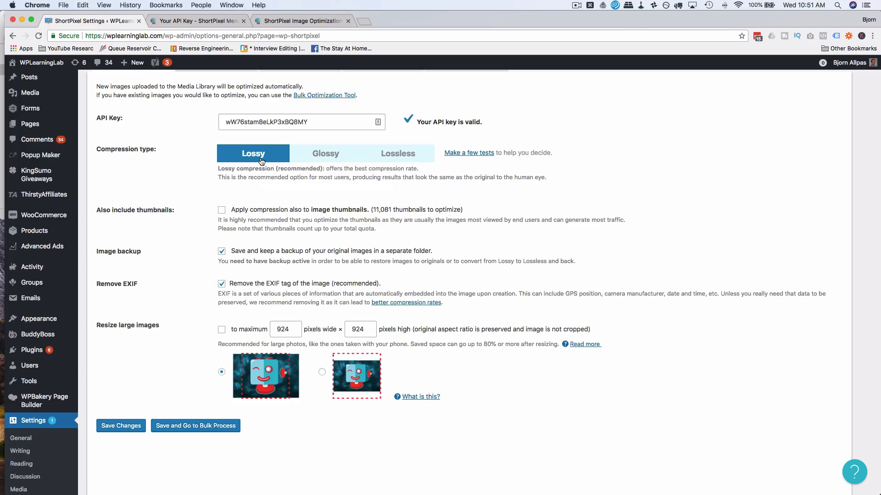
double_click(221, 177)
drag(446, 167, 572, 177)
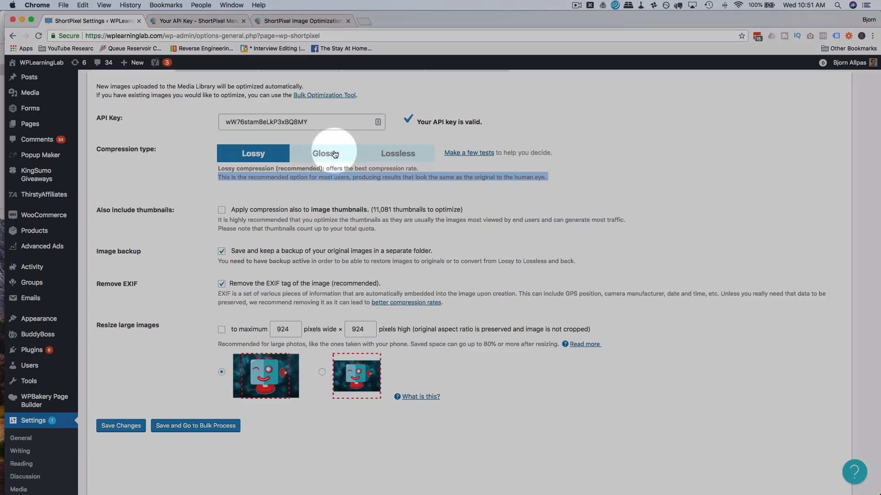
Step: Switch the compression type to Glossy and highlight the description of its best use
click(325, 151)
key(Return)
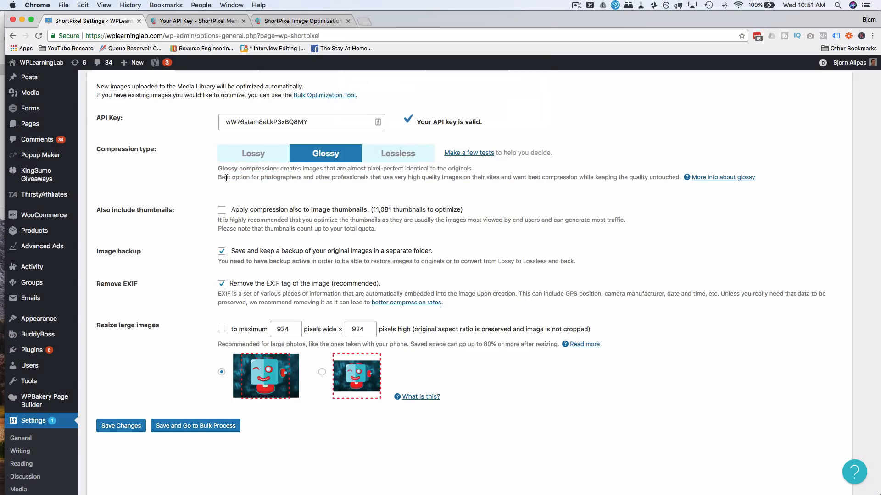
triple_click(227, 179)
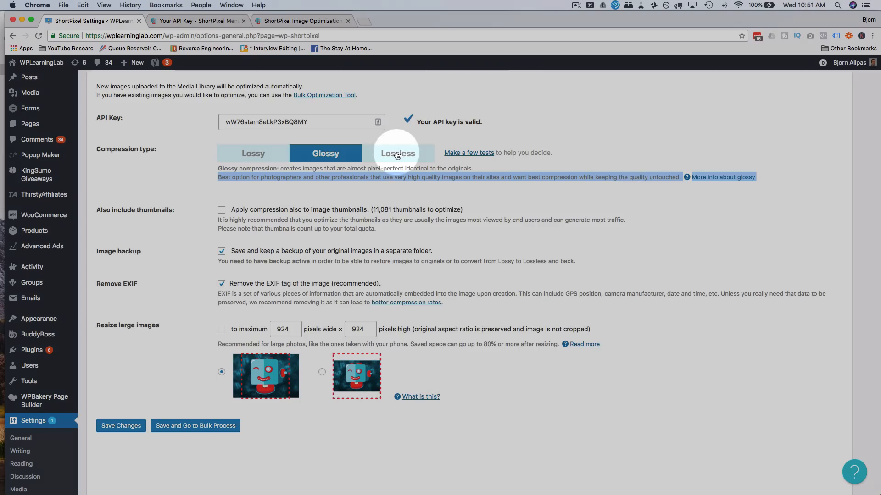
Step: Switch the compression type to Lossless, highlight its suggested uses, and set the type back to Lossy
click(398, 154)
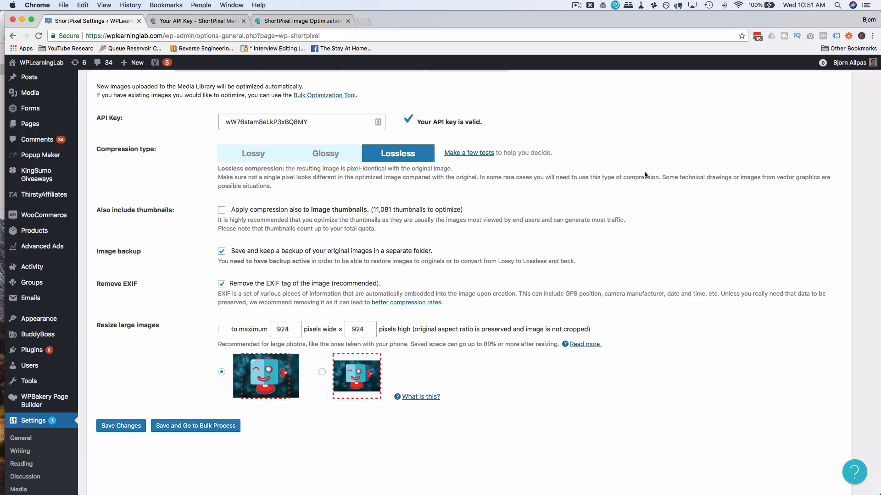
mouse_move(663, 178)
mouse_down()
mouse_move(678, 179)
mouse_move(670, 182)
mouse_up()
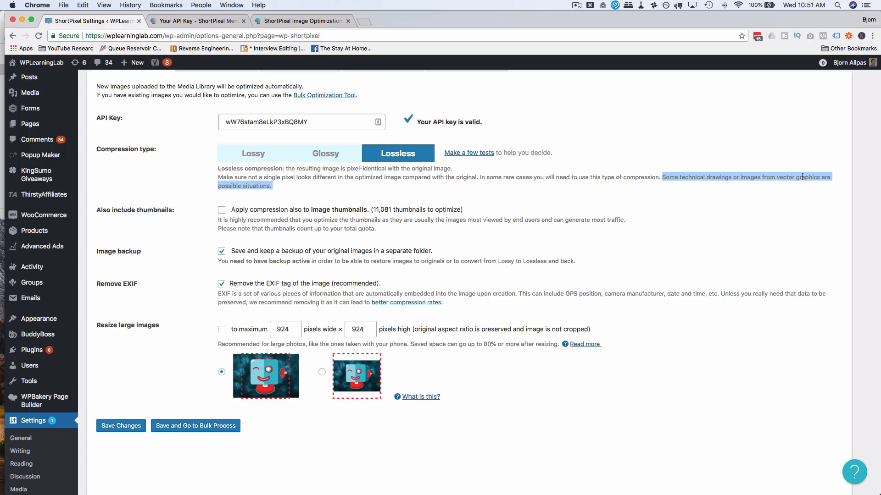
click(259, 190)
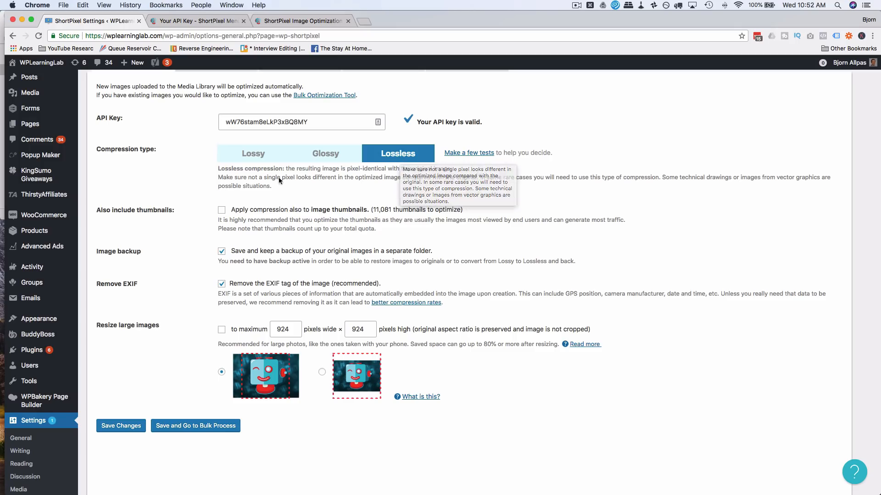
click(248, 156)
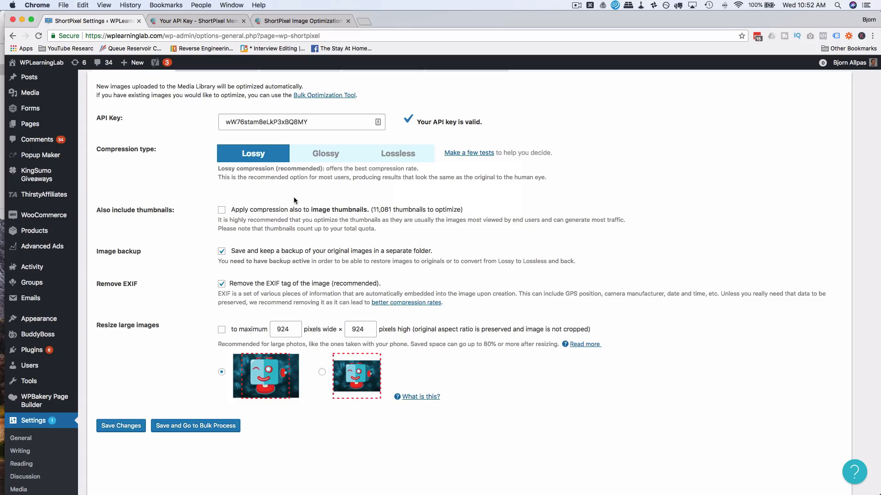
Step: Examine the thumbnail compression option and highlight the number of thumbnails to optimize
scroll(195, 189, down, 2)
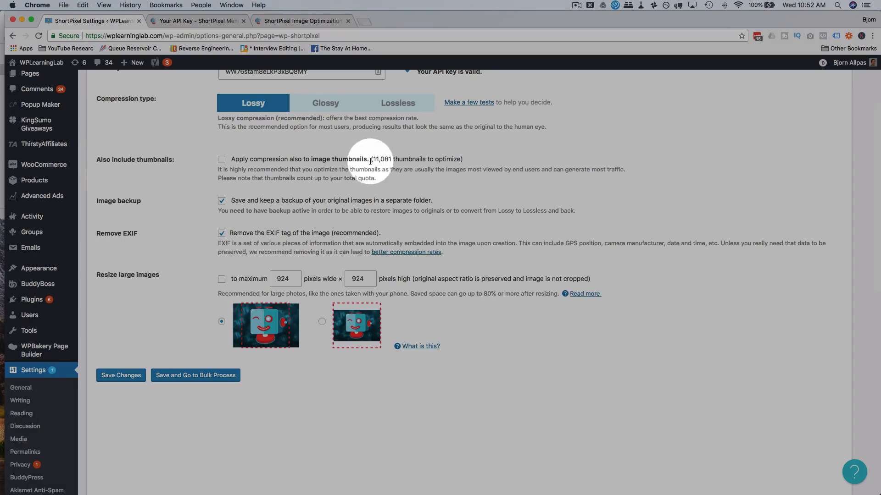
drag(373, 159, 391, 159)
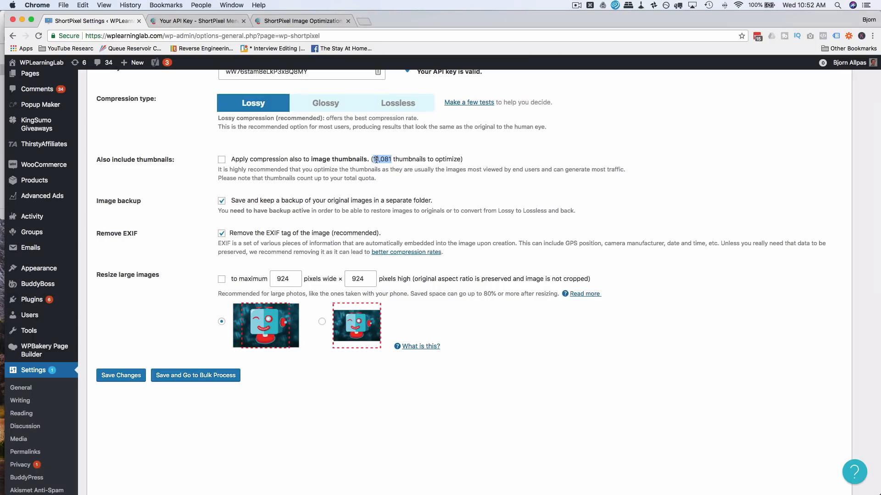
drag(373, 159, 391, 159)
scroll(202, 183, down, 2)
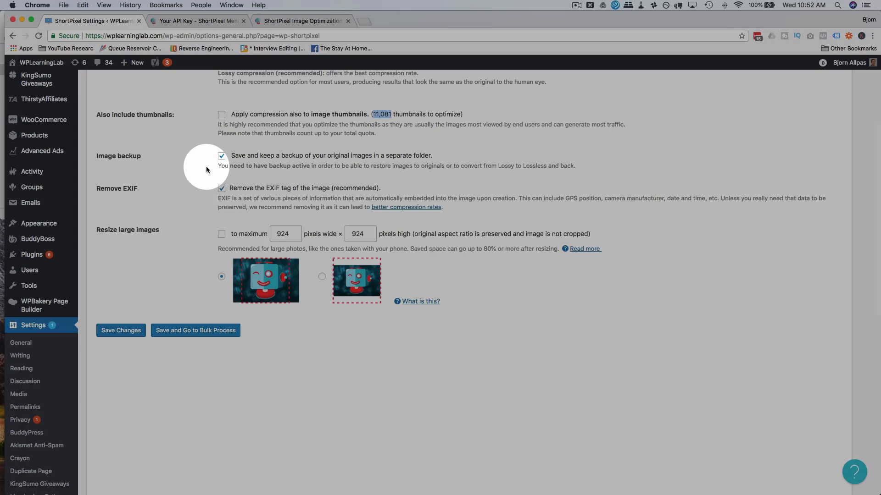
scroll(202, 166, up, 3)
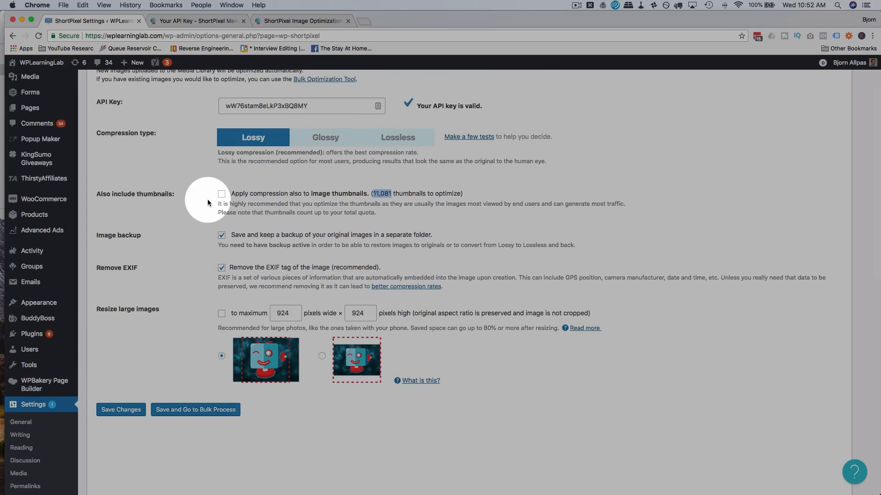
Step: Read the Remove EXIF option's description and highlight the kinds of embedded data it lists
scroll(207, 203, down, 3)
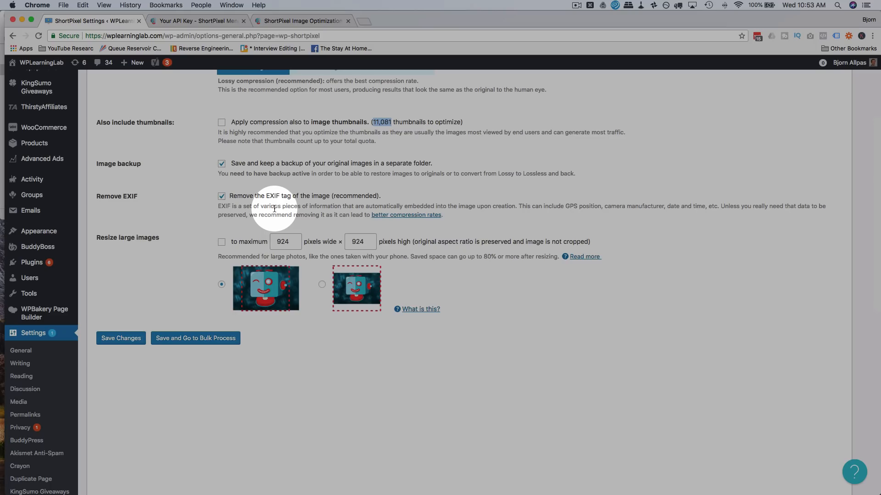
mouse_move(565, 206)
mouse_down()
mouse_move(696, 203)
mouse_move(571, 208)
mouse_up()
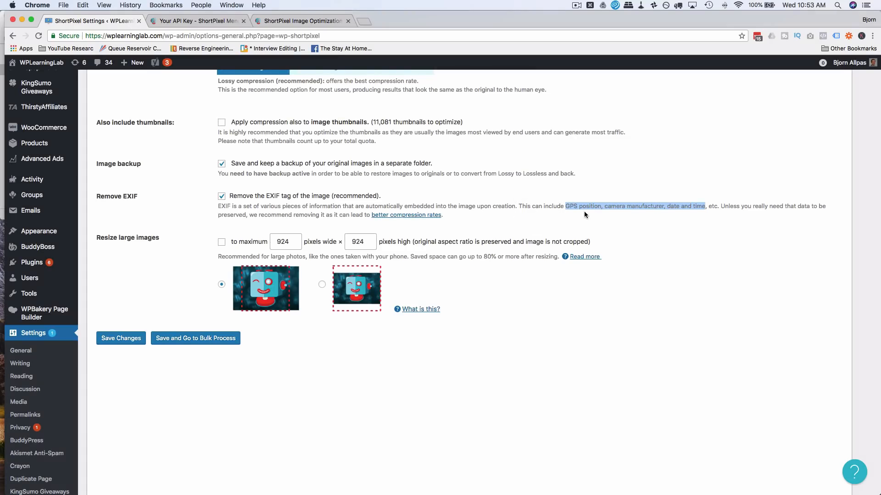
click(572, 207)
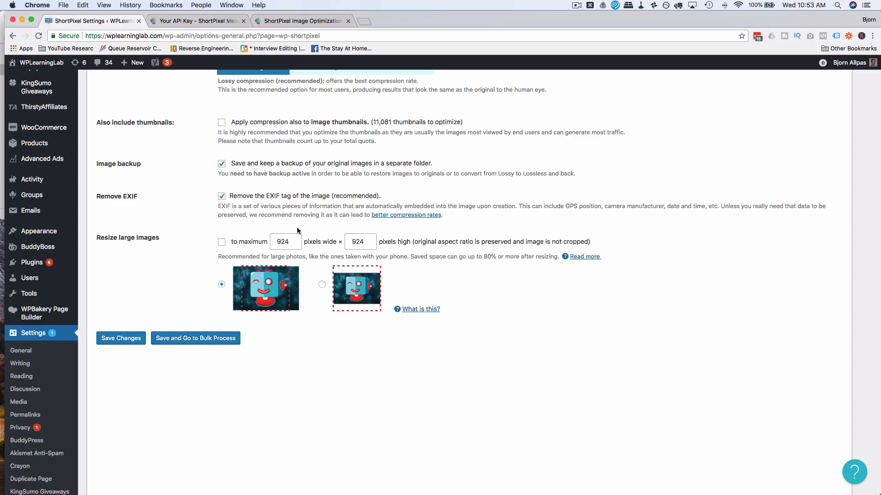
Step: Review the remaining general options for EXIF removal, large-image resizing and saving, and return to the start of the settings page
scroll(225, 228, up, 2)
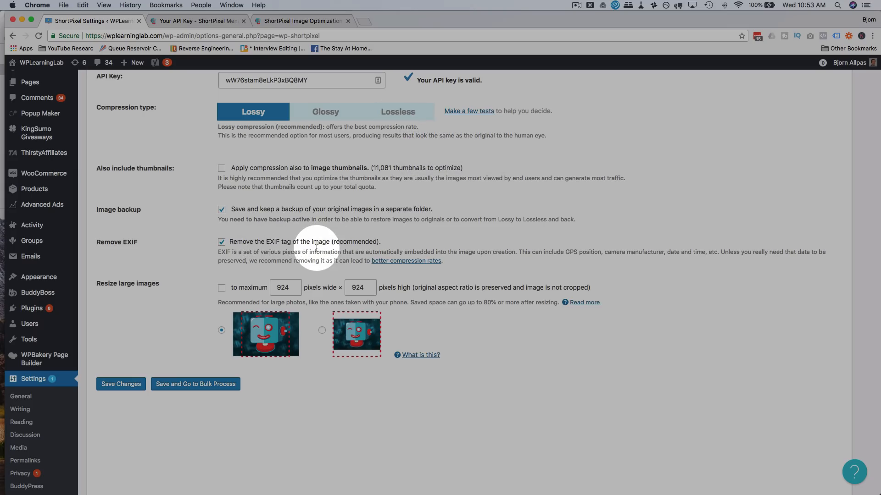
scroll(191, 247, down, 3)
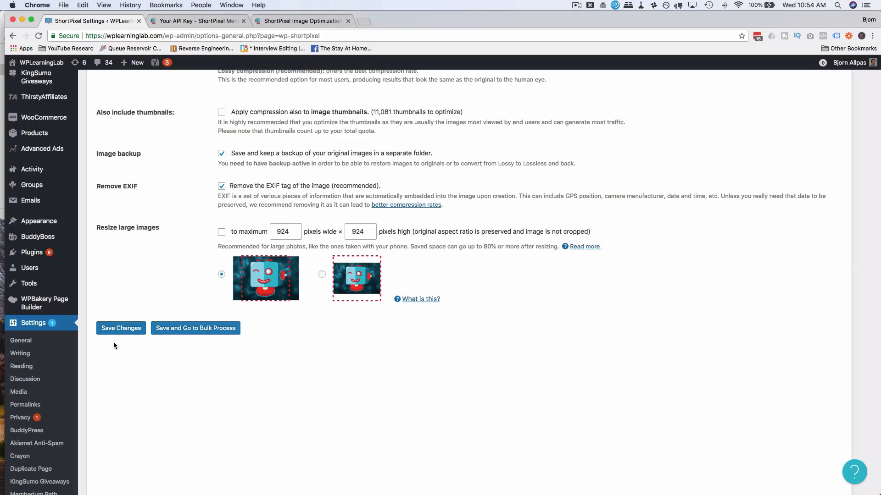
scroll(161, 336, down, 1)
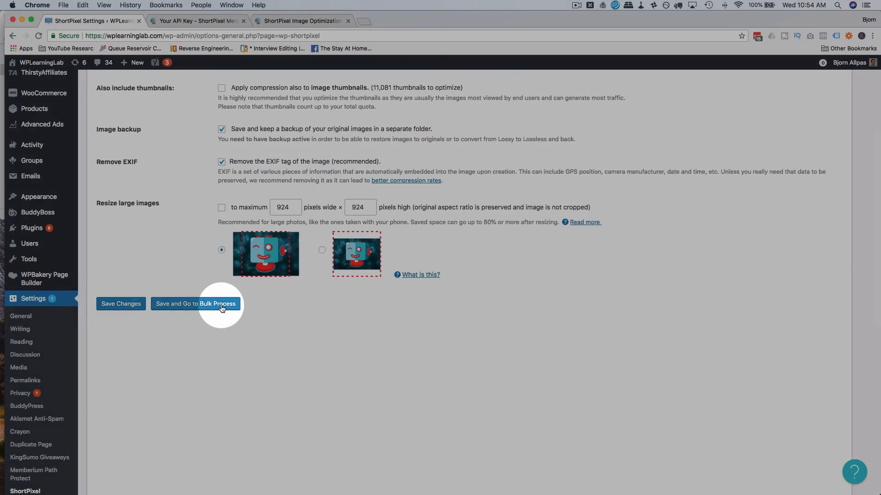
scroll(214, 255, up, 5)
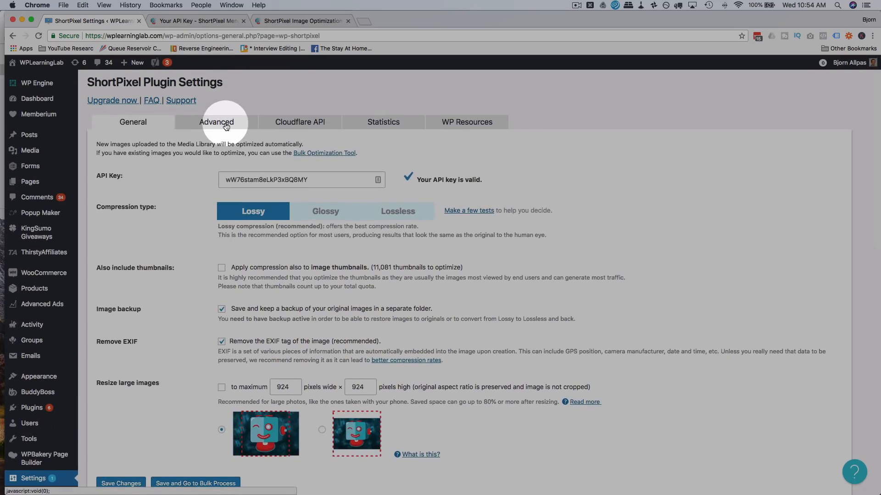
Step: In the advanced settings, switch the PNG to JPEG conversion options on and off again, and highlight the setting's label
click(225, 126)
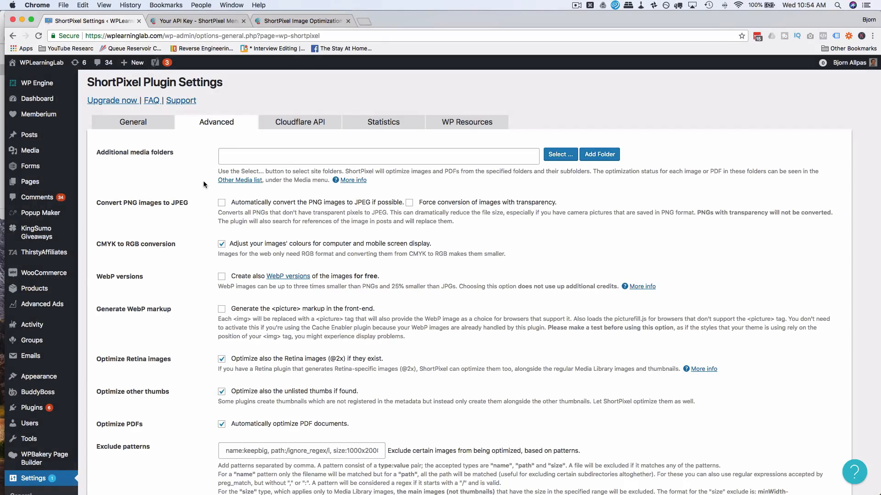
scroll(202, 180, down, 2)
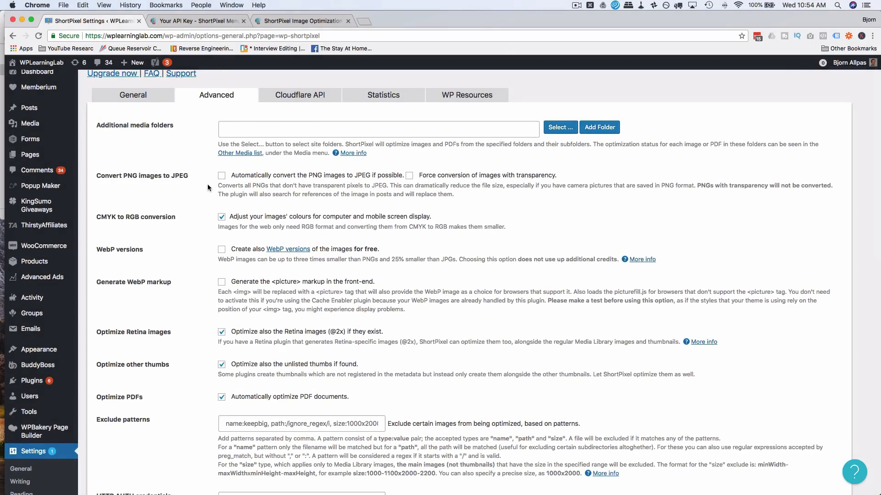
click(222, 176)
click(409, 176)
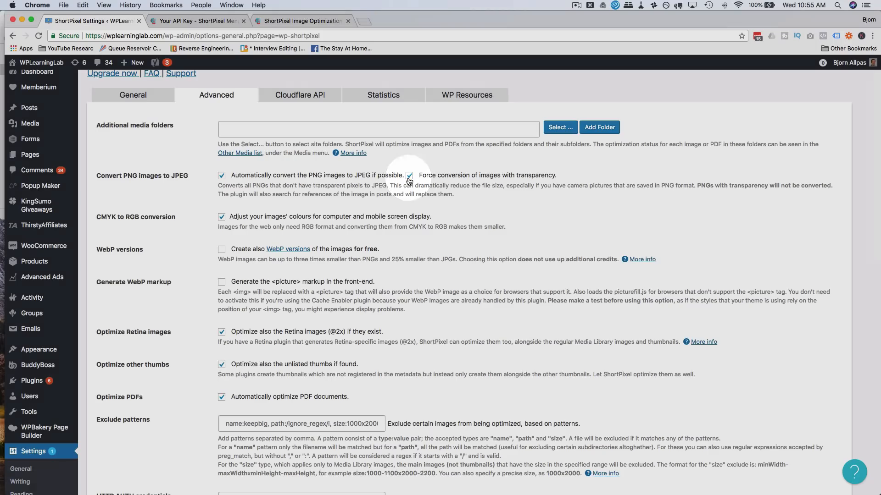
click(410, 179)
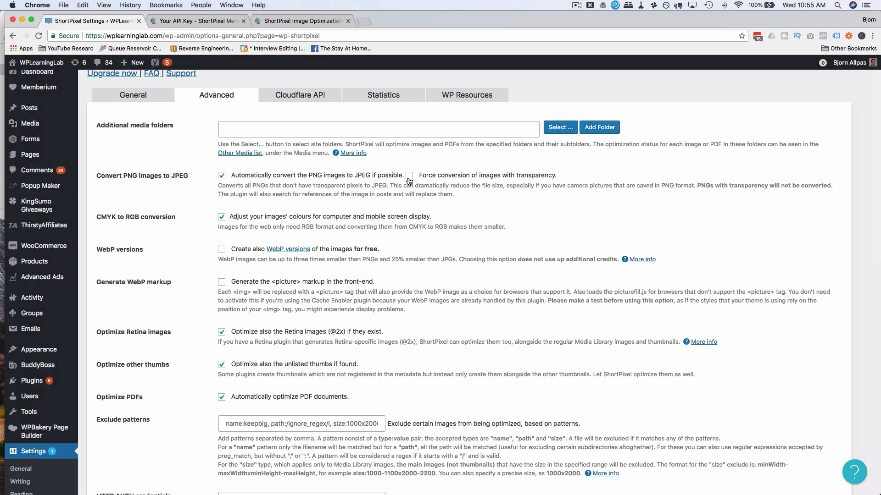
drag(97, 178, 188, 181)
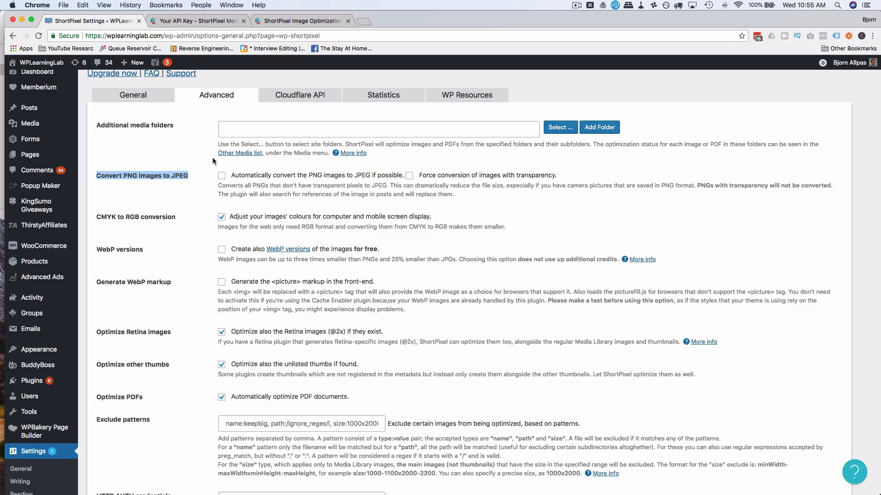
Step: Review the remaining advanced options and highlight the WooCommerce, shop and course sizes listed under Exclude thumbnail sizes
scroll(199, 184, down, 2)
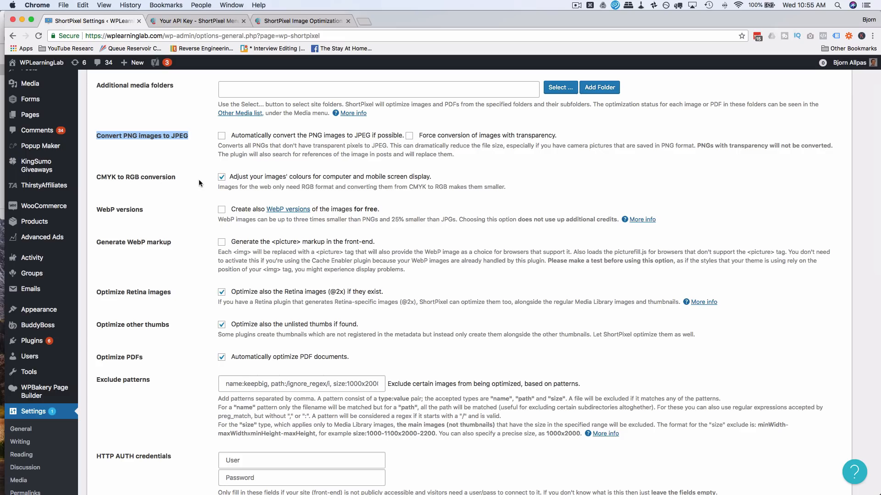
scroll(199, 181, down, 5)
scroll(199, 183, down, 12)
scroll(199, 180, down, 4)
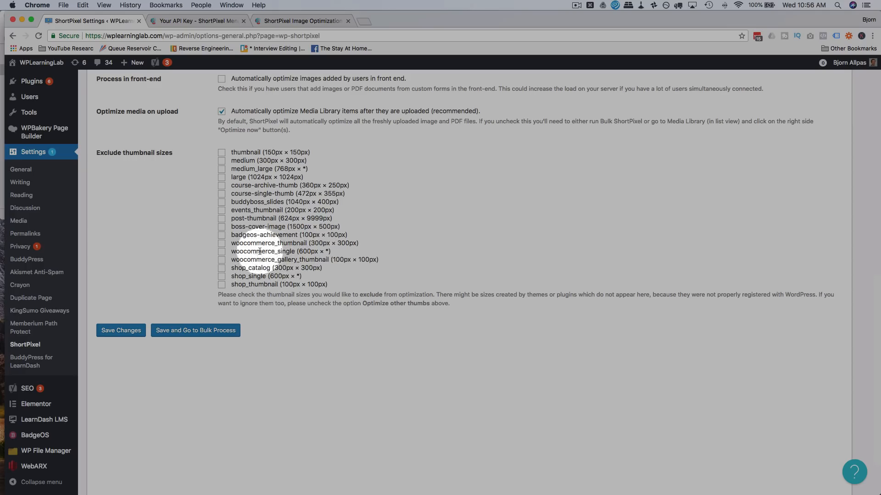
drag(236, 246, 336, 279)
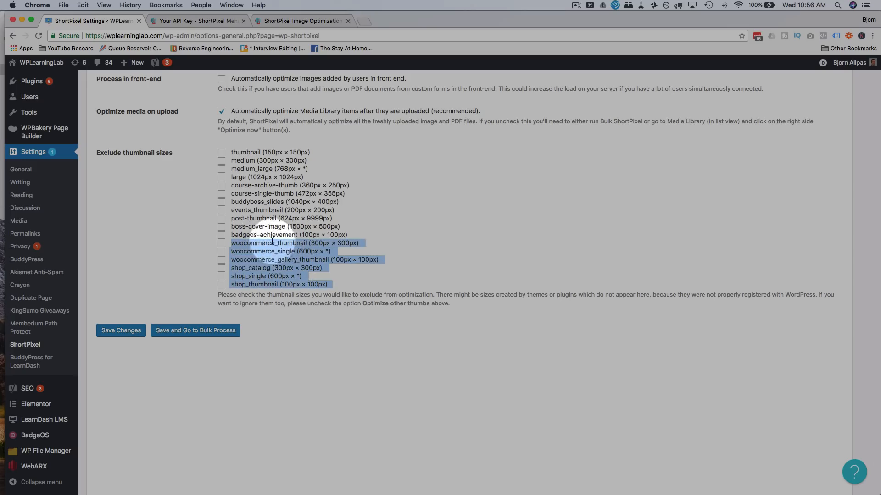
drag(350, 235, 352, 194)
click(233, 226)
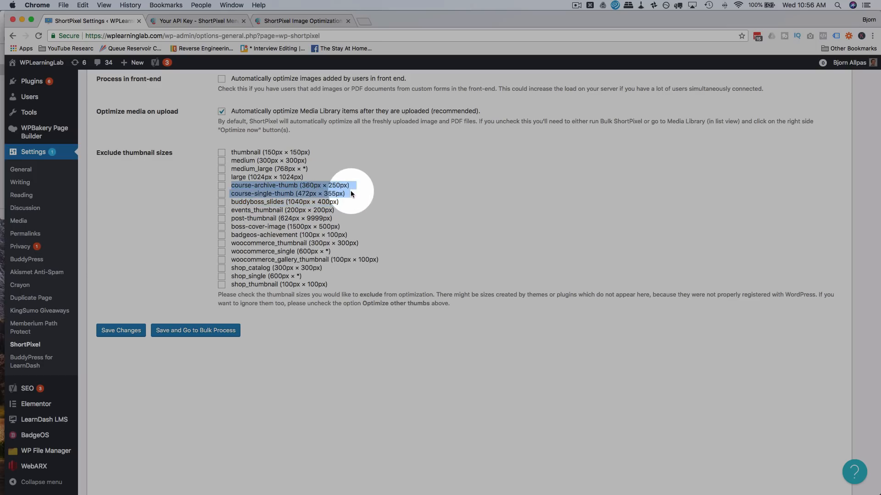
click(215, 204)
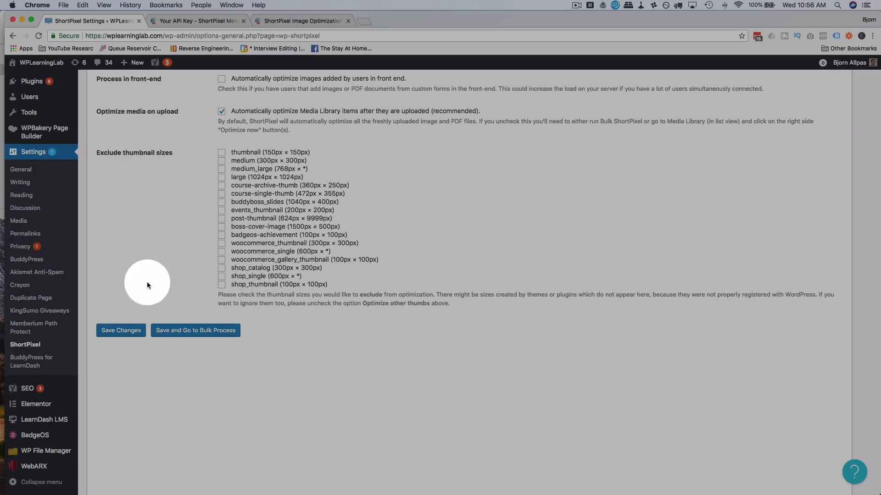
Step: Look at the Cloudflare API settings and read through the ShortPixel statistics and plan details
scroll(188, 272, up, 15)
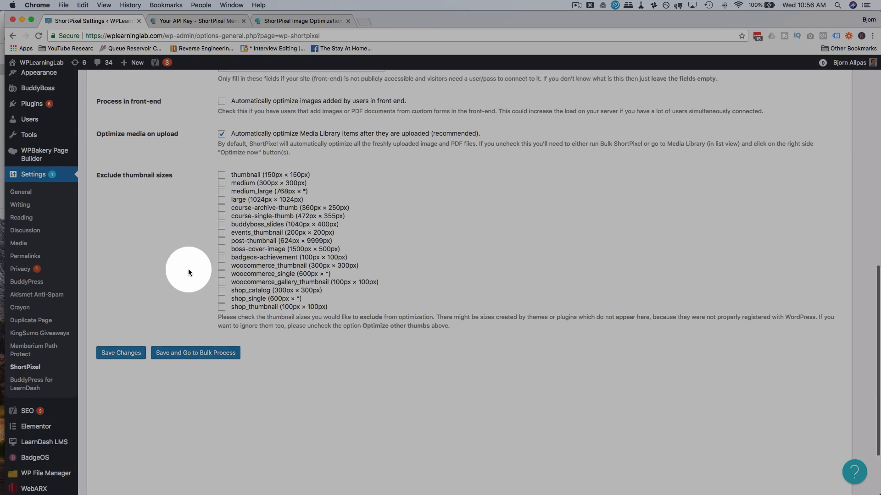
click(313, 124)
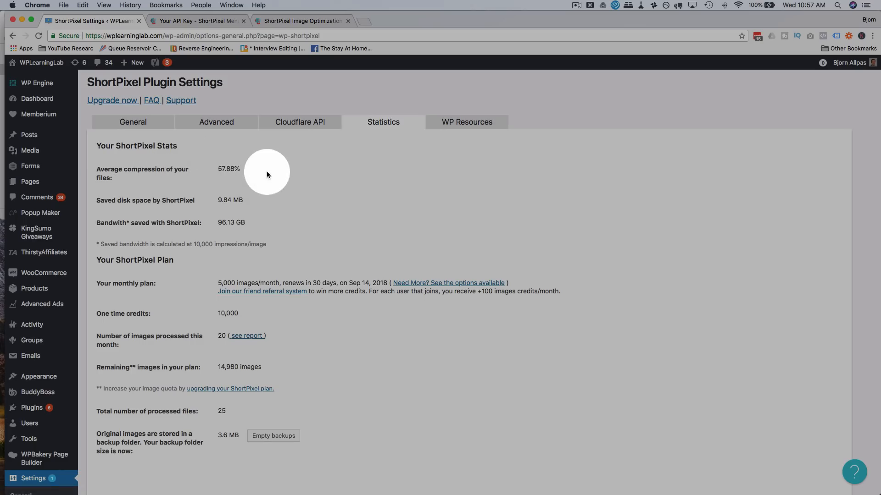
scroll(266, 189, down, 1)
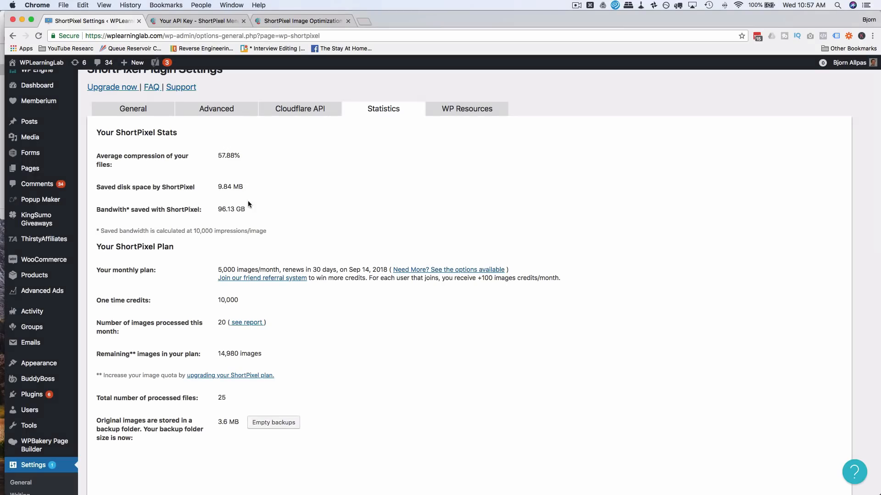
scroll(423, 151, down, 5)
scroll(423, 151, up, 3)
scroll(423, 151, up, 3)
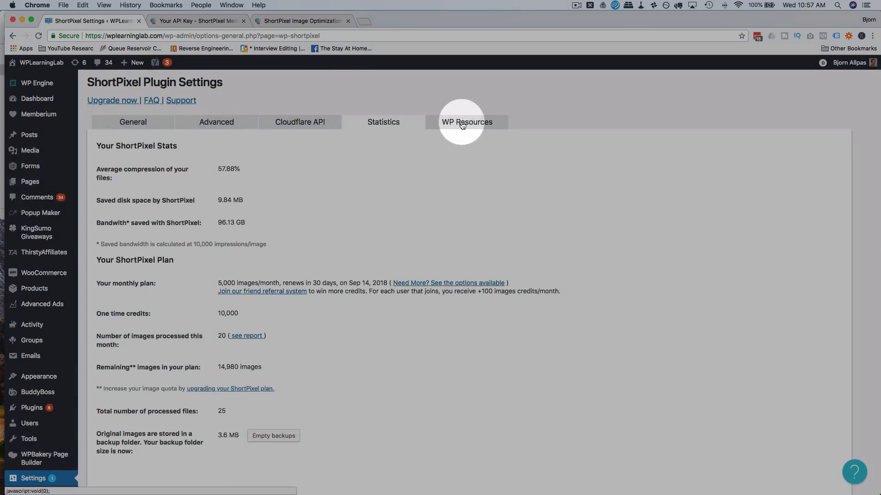
Step: Browse the recommended WP resources through to the end of the list
click(463, 125)
scroll(403, 173, down, 1)
scroll(402, 169, down, 9)
scroll(401, 169, down, 4)
scroll(401, 168, up, 16)
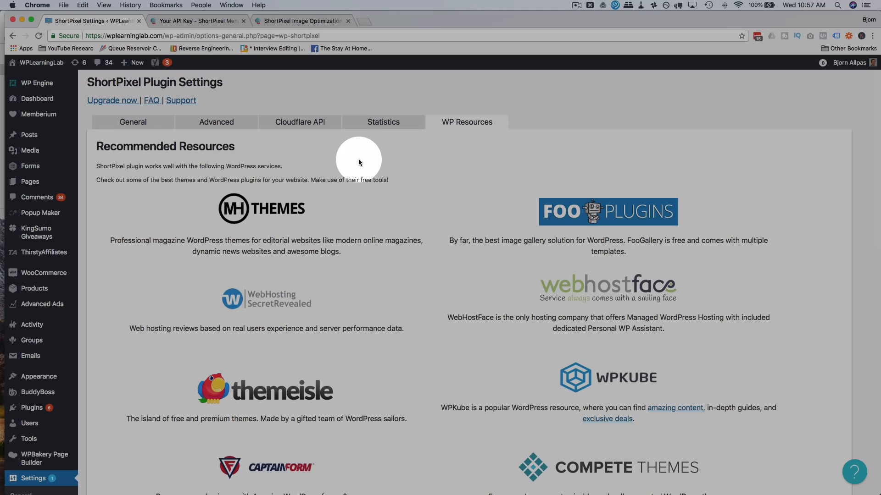
Step: Return to the advanced settings, save them and continue to the bulk optimization process
click(219, 123)
scroll(179, 255, down, 20)
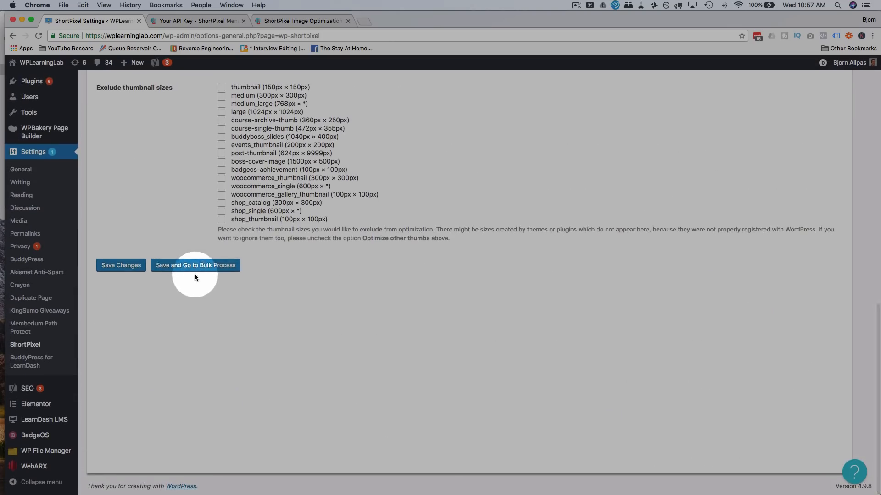
scroll(177, 135, up, 15)
scroll(206, 190, down, 20)
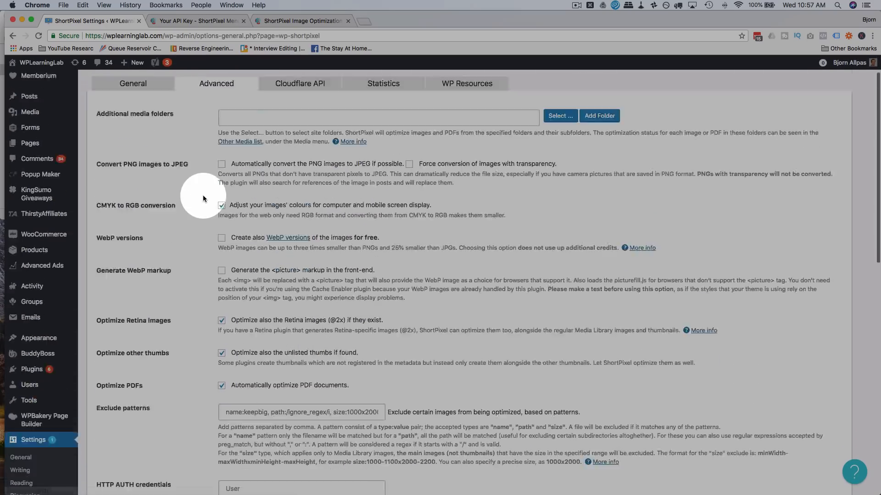
click(200, 265)
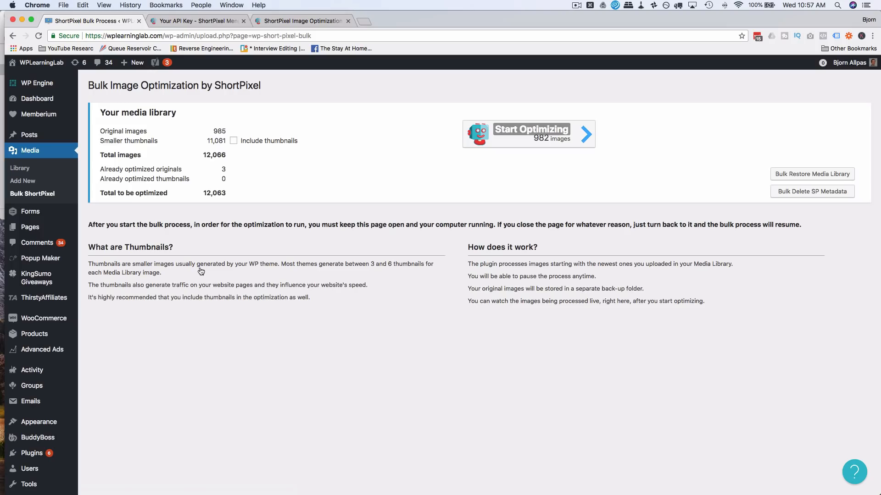
Step: Highlight the original images count, and switch the inclusion of thumbnails in the bulk optimization on and off again
drag(100, 131, 151, 132)
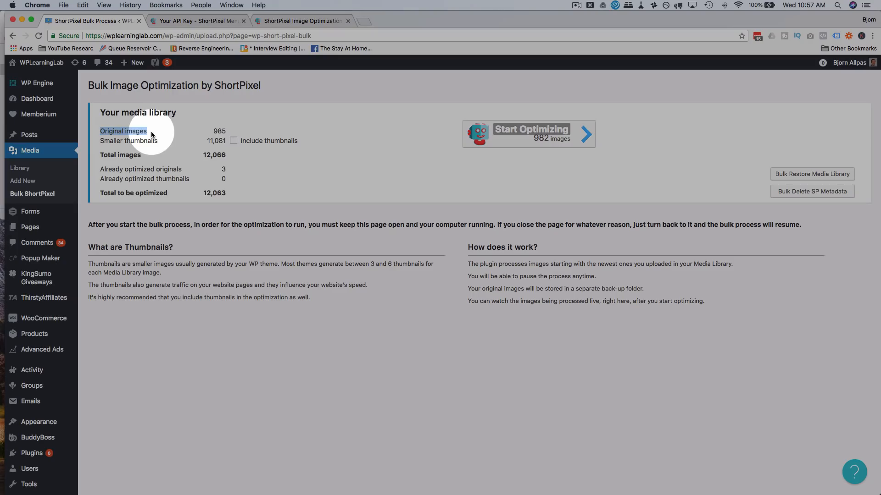
double_click(219, 131)
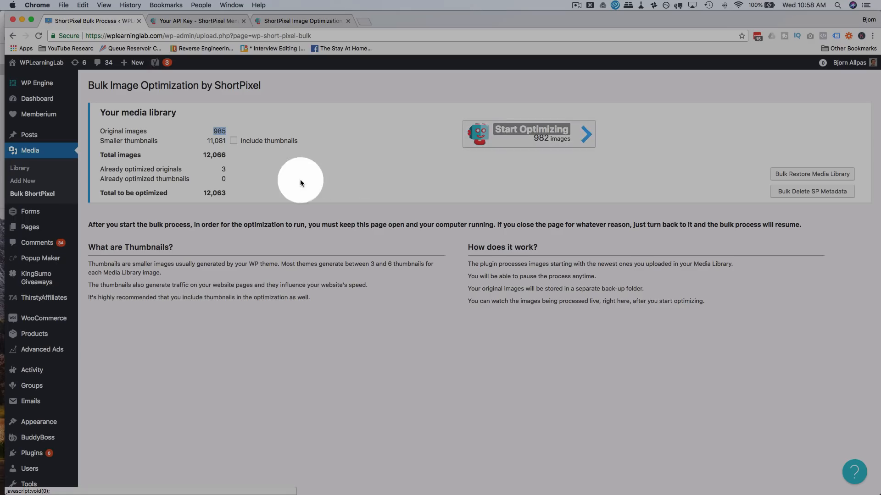
click(233, 140)
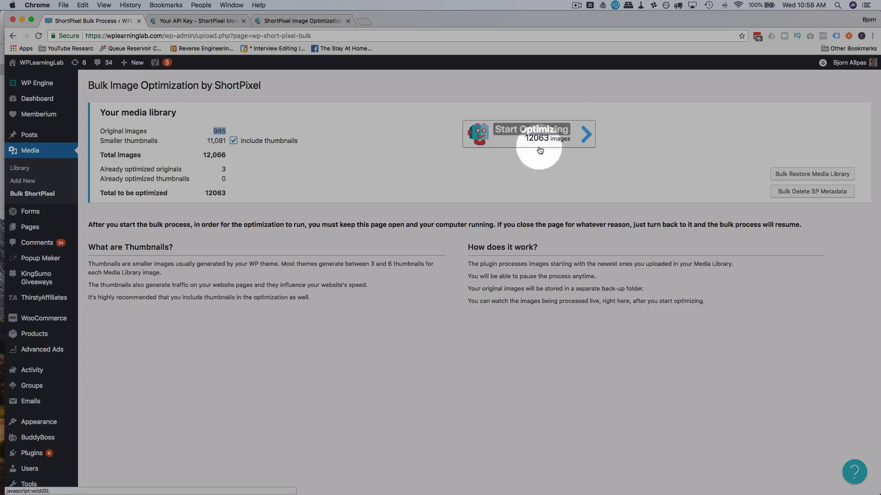
click(234, 141)
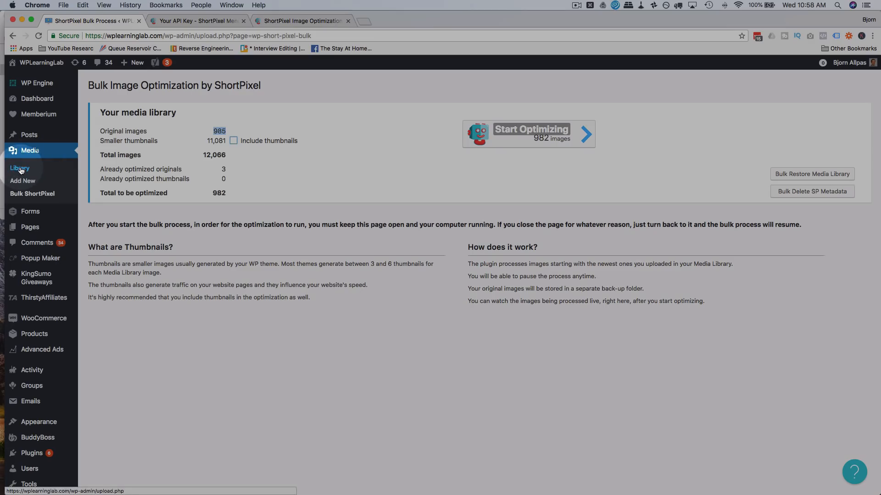
Step: Open the new media upload page, switch to Finder and preview og-tuscany-foggy-morning-farmland-and-cypress-trees-PL427RR.jpg at large size
click(26, 184)
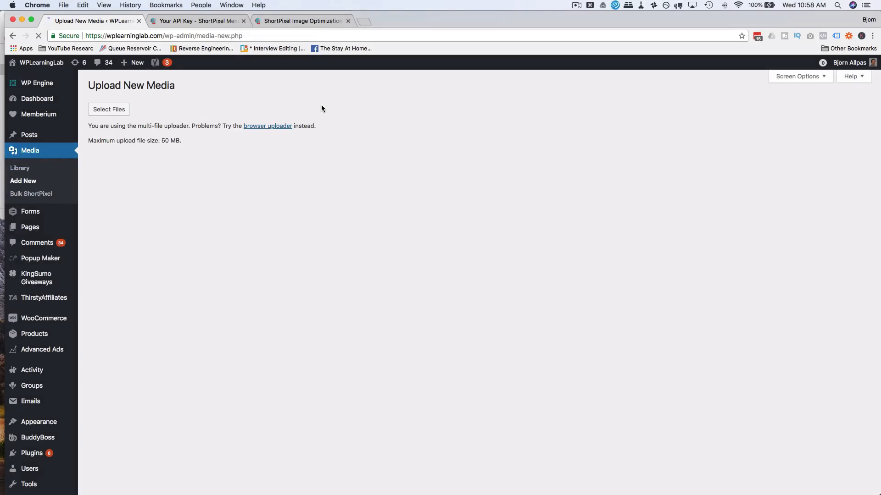
click(3, 25)
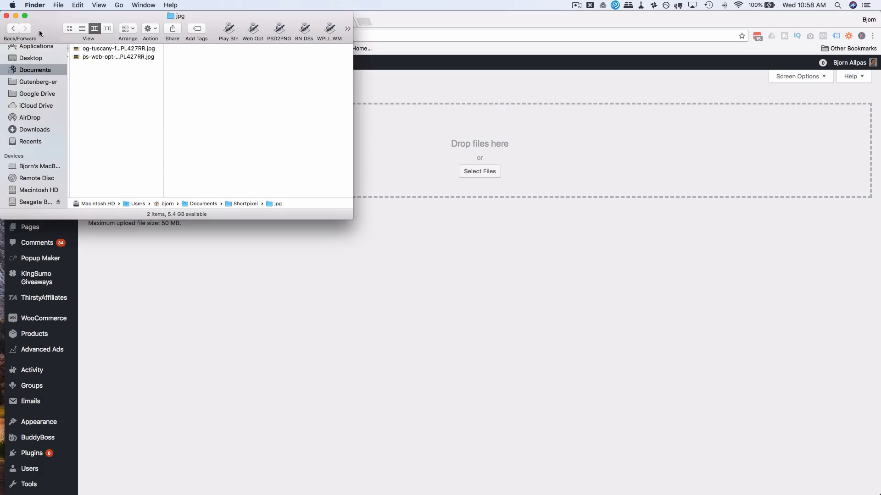
click(94, 48)
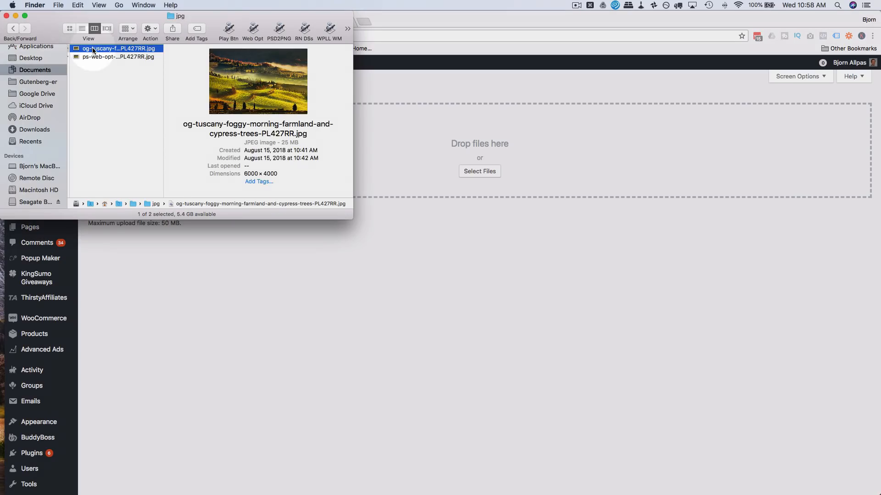
key(space)
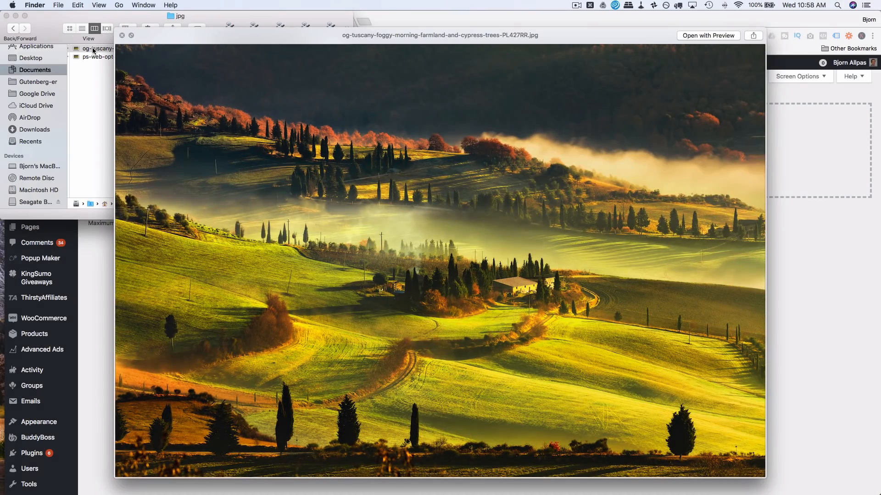
key(space)
Step: Highlight the Tuscany photo's file size and pixel dimensions in the Finder preview details
click(121, 53)
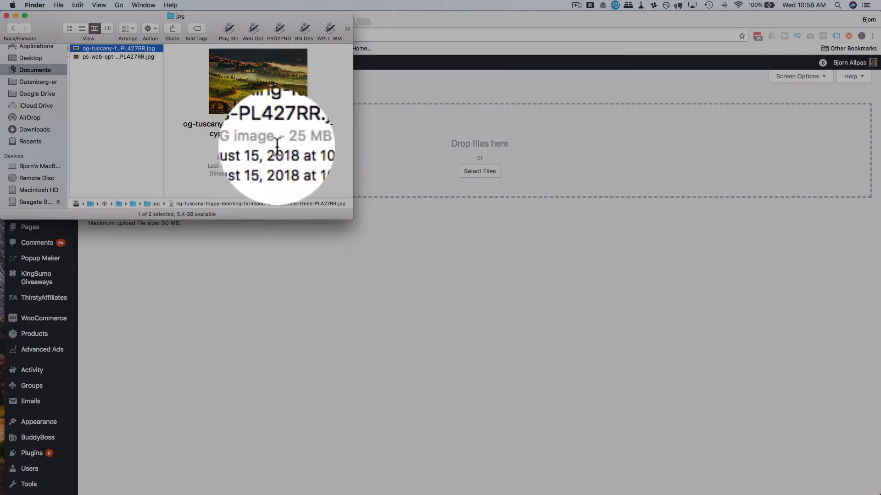
drag(282, 146, 300, 145)
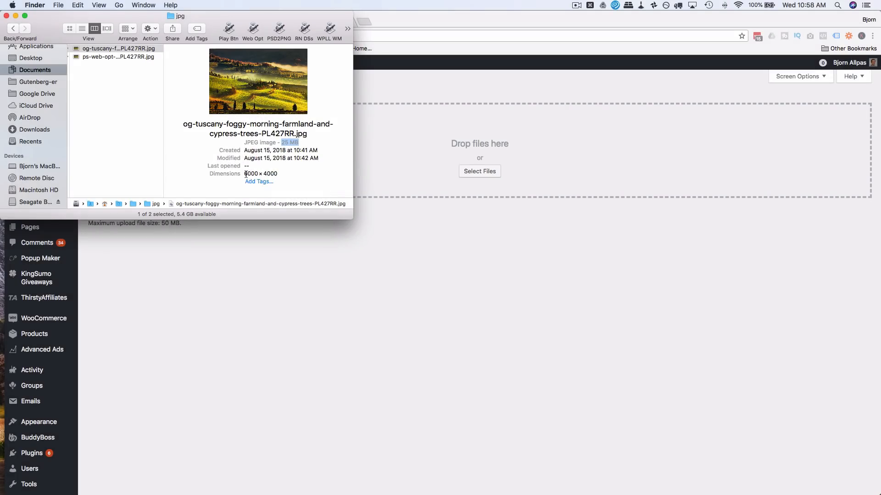
drag(244, 174, 276, 173)
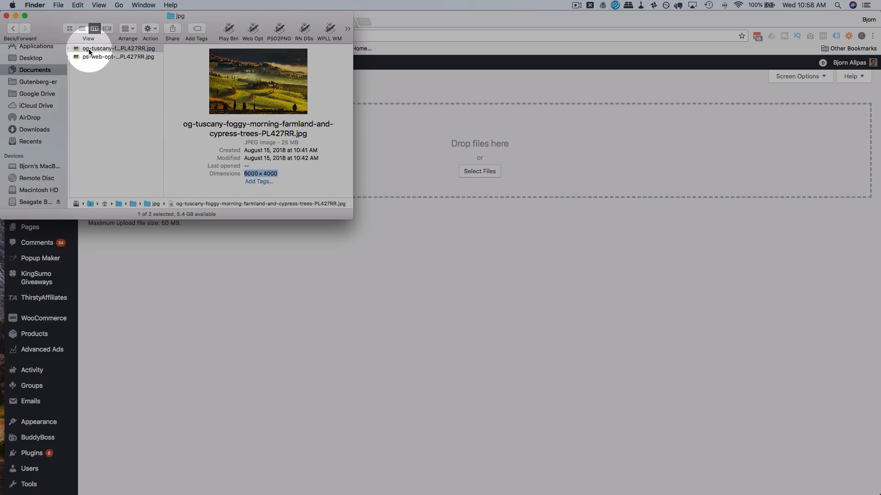
Step: Upload og-tuscany-foggy-morning-farmland-and-cypress-trees-PL427RR.jpg from Finder to WordPress and open the media library
click(89, 51)
drag(90, 51, 439, 121)
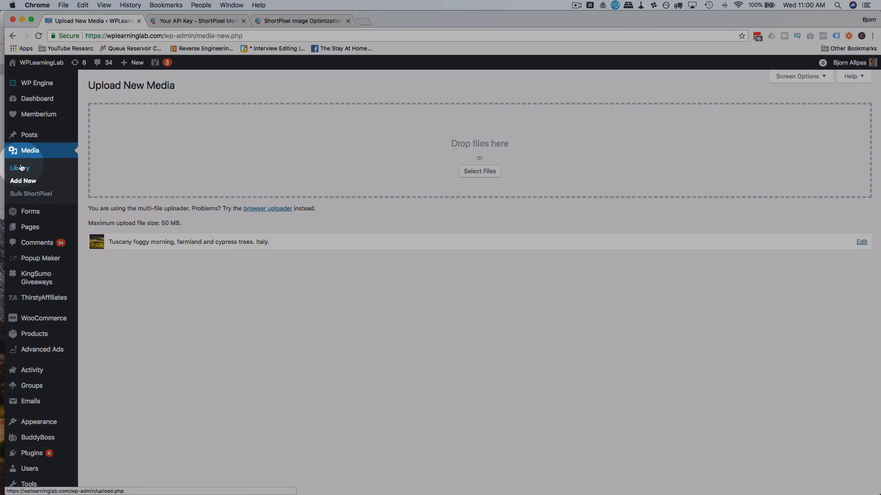
click(21, 168)
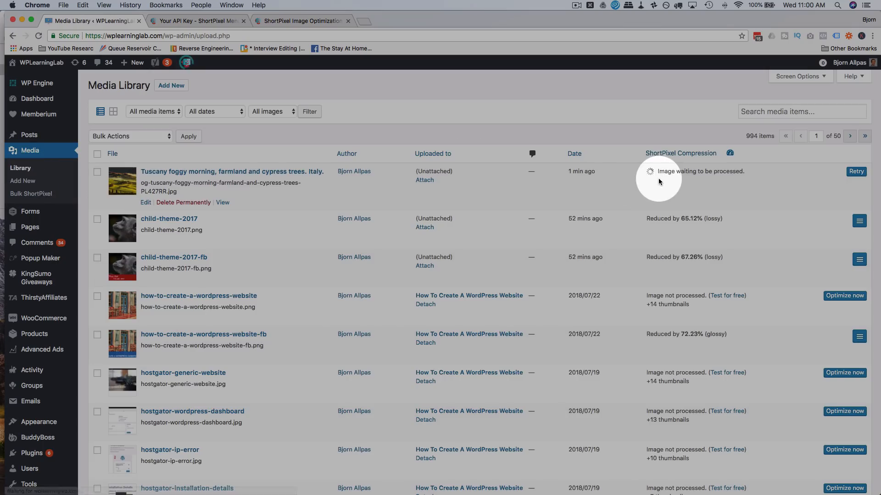
Step: Highlight the Tuscany photo's compression status, compression type and reduction percentage, and open its edit page
drag(744, 171, 645, 174)
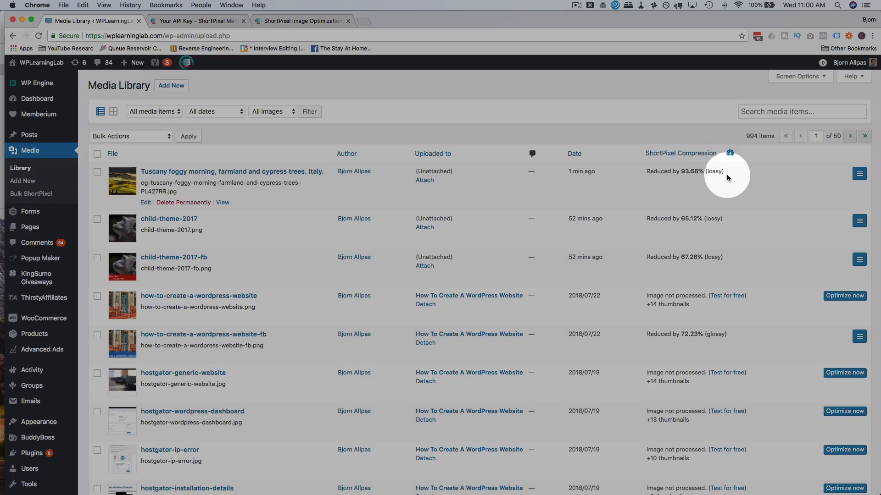
double_click(715, 172)
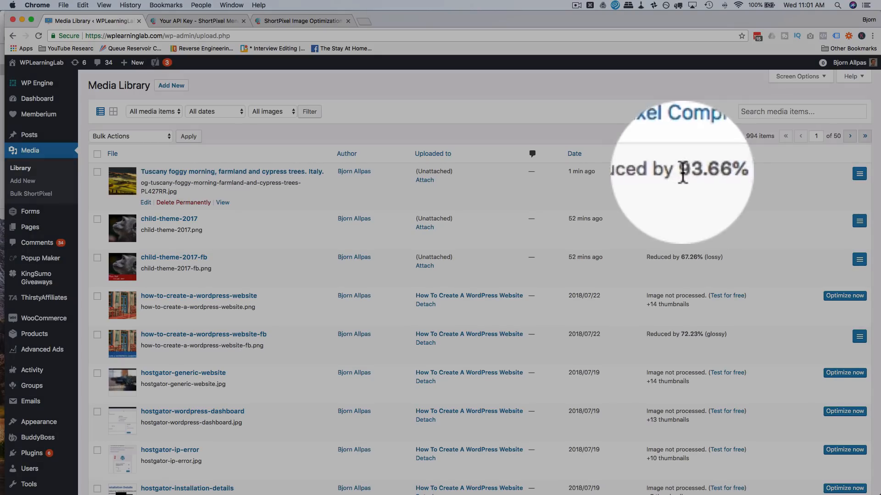
drag(681, 173, 701, 173)
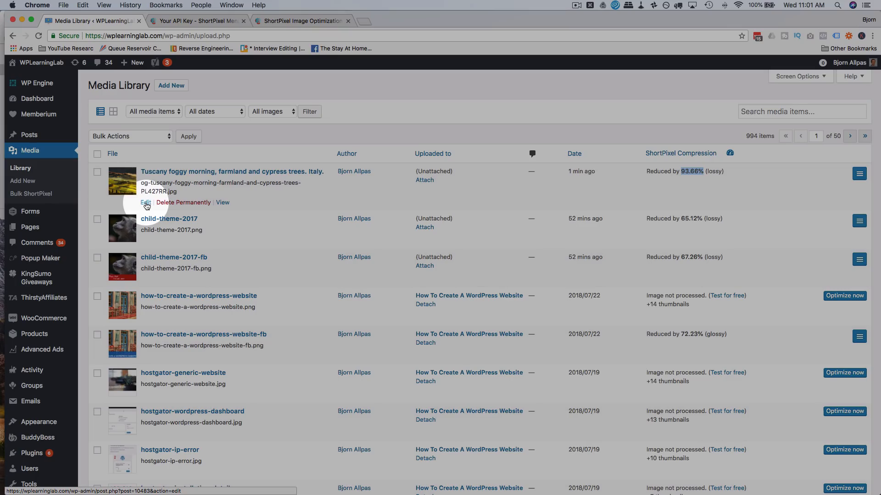
click(146, 203)
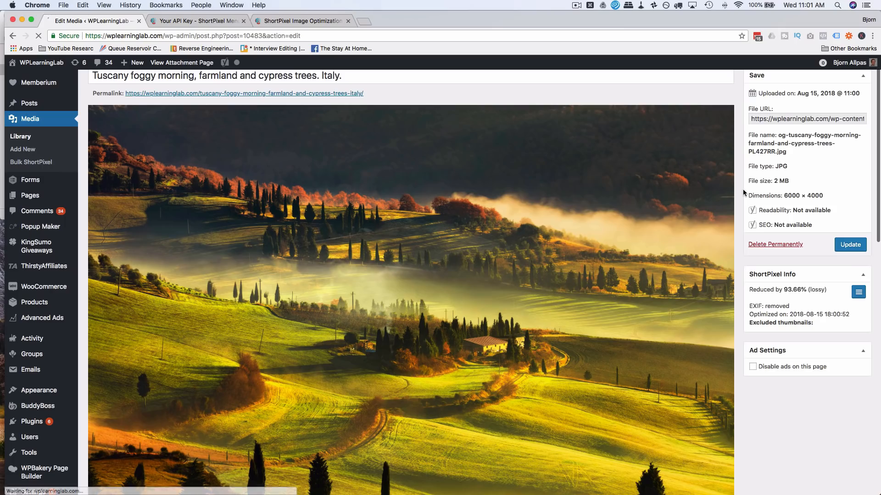
Step: Highlight the Tuscany photo's file size in the Save details of its edit page
scroll(743, 192, down, 1)
drag(693, 140, 597, 148)
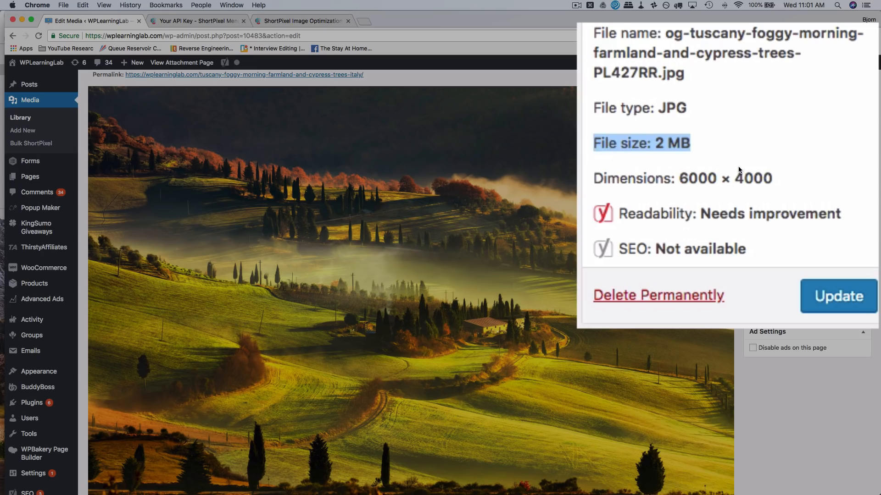
scroll(739, 166, down, 1)
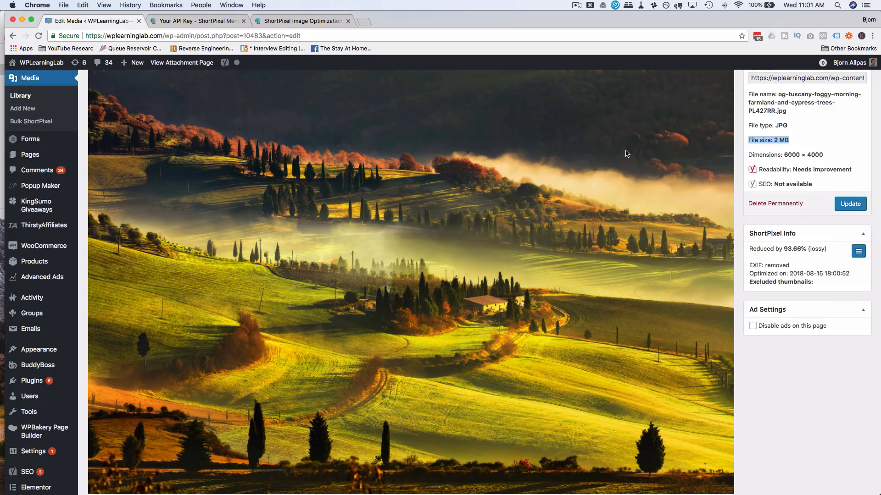
Step: Save the lossy Tuscany photo to the Shortpixel jpg folder, replacing the "og" prefix in its file name with "sp-lossy"
right_click(626, 152)
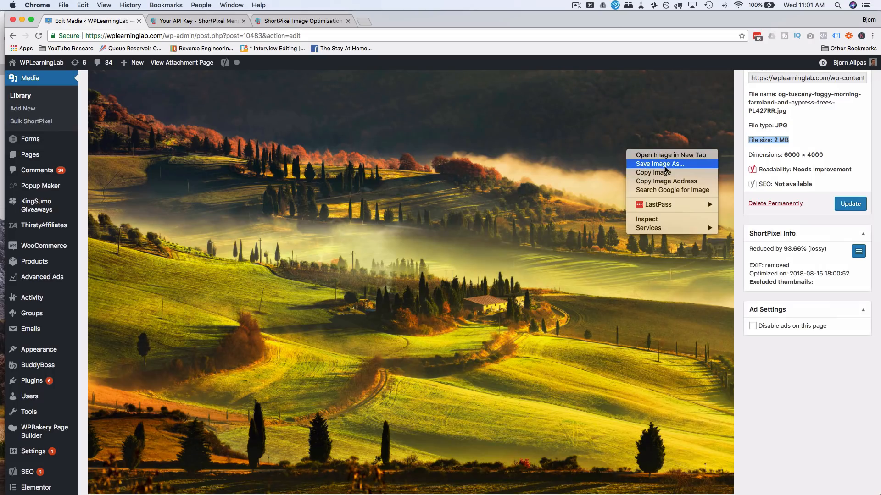
click(667, 166)
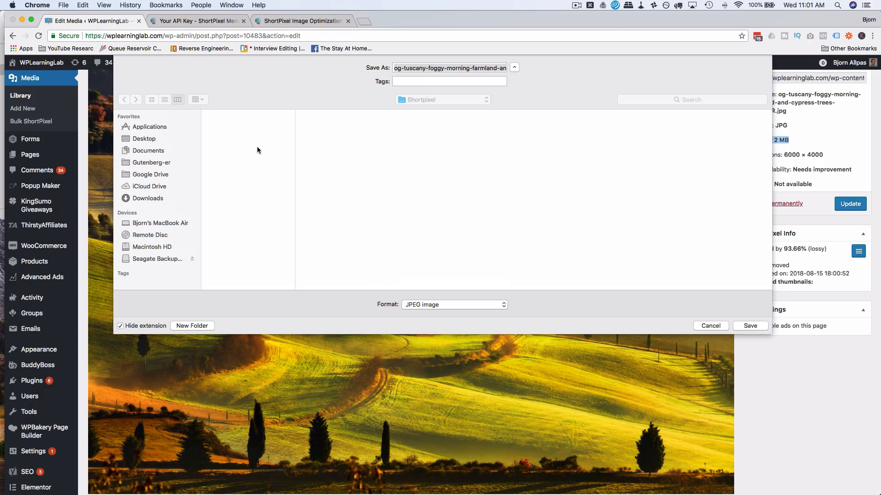
text(sp-loss)
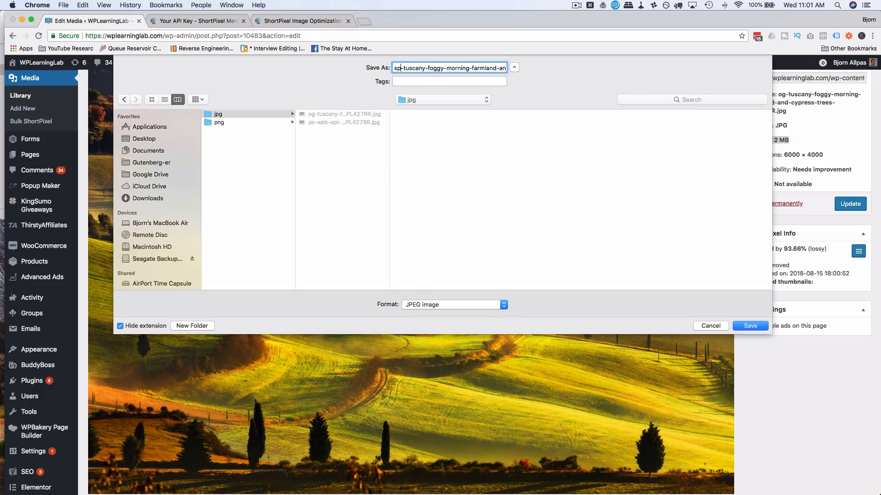
text(y)
key(Return)
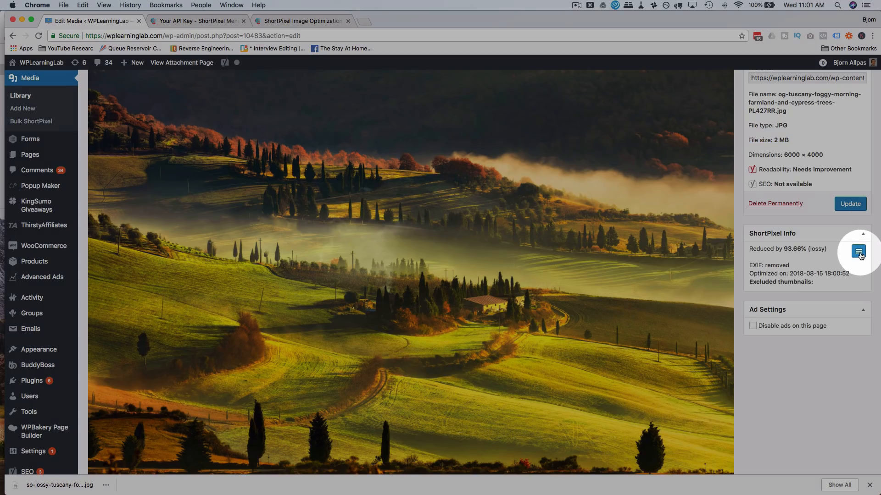
Step: Re-optimize the Tuscany photo with glossy compression, highlight its processing status and reload the edit page once it is done
click(859, 252)
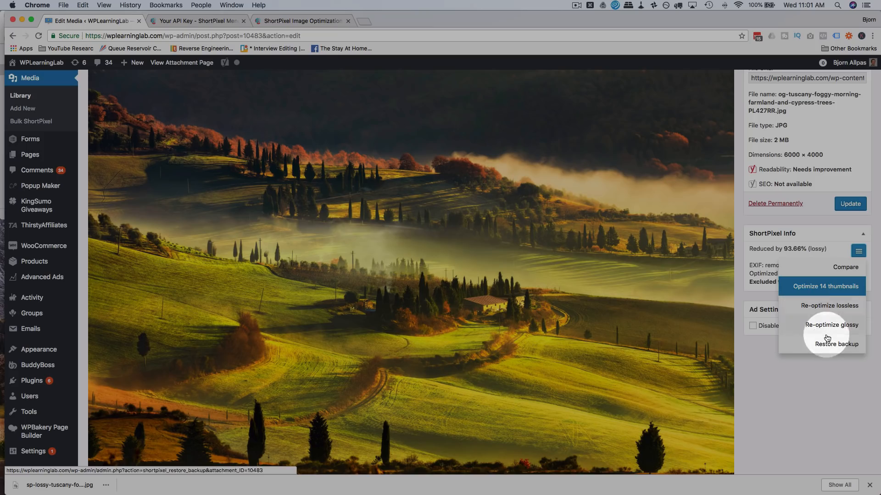
click(845, 326)
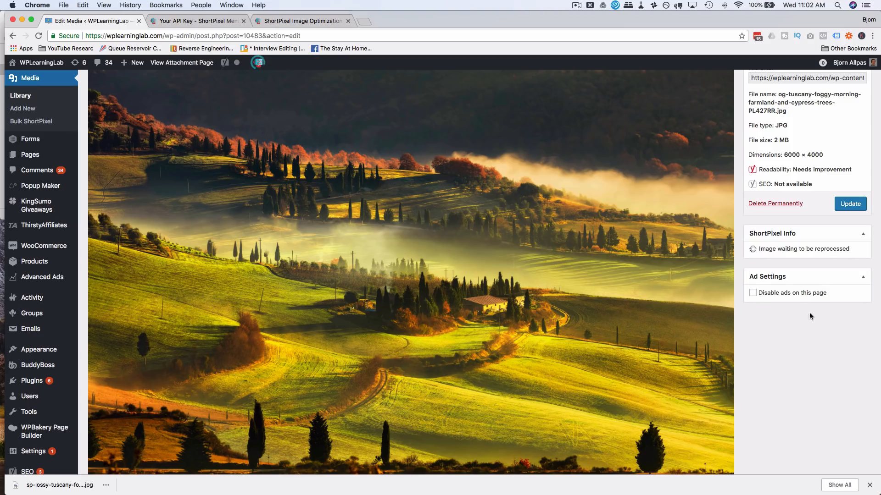
drag(850, 249, 747, 250)
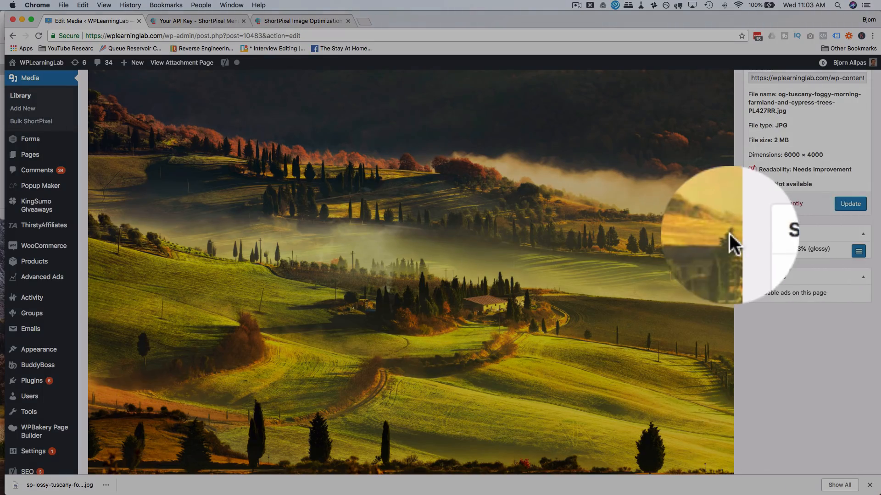
key(super+r)
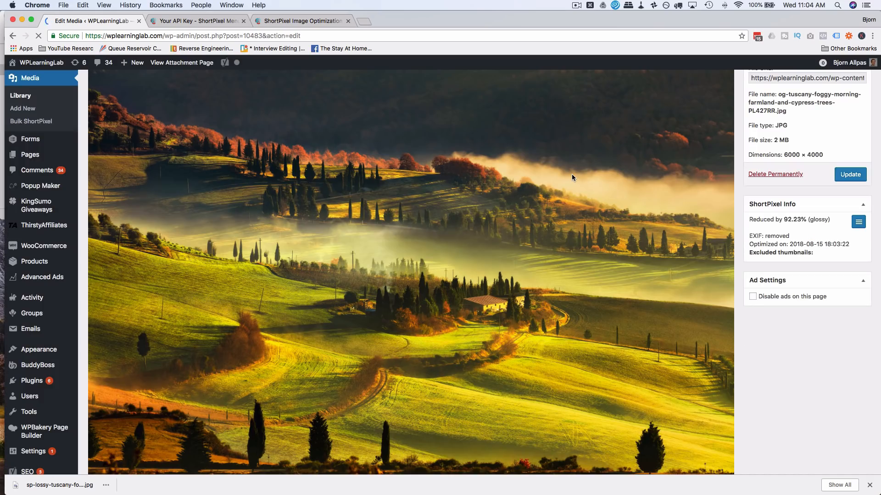
Step: Save the glossy Tuscany photo to the jpg folder, with the "sp-glossy" prefix in its file name
right_click(571, 175)
click(626, 189)
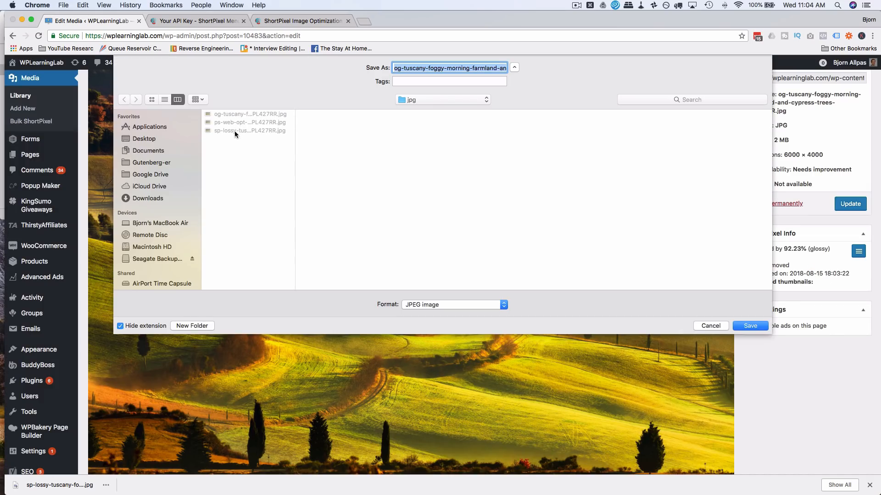
click(235, 133)
click(403, 67)
text(glossy)
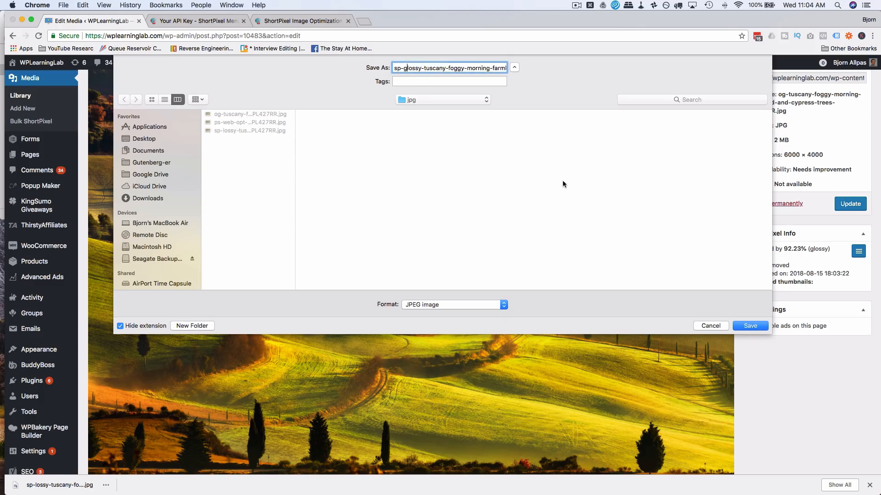
click(751, 326)
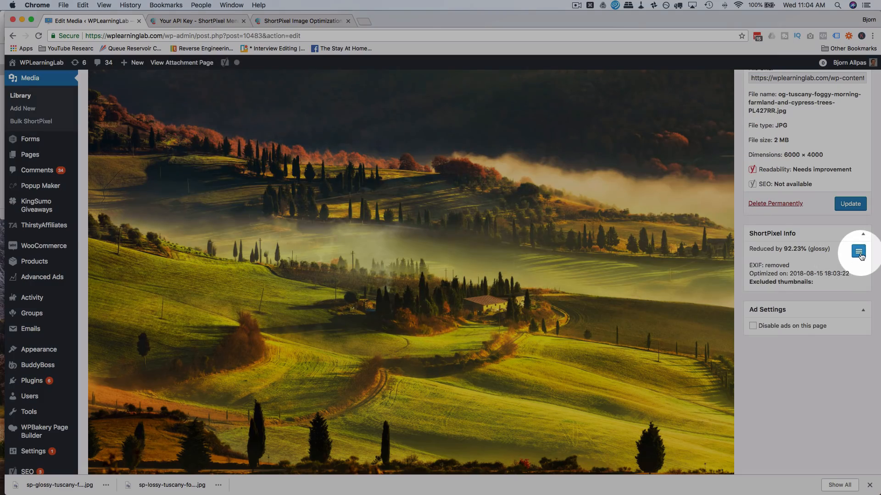
Step: Re-optimize the Tuscany photo with lossless compression and highlight its reduction percentage and, after reloading the page, its file size
click(858, 252)
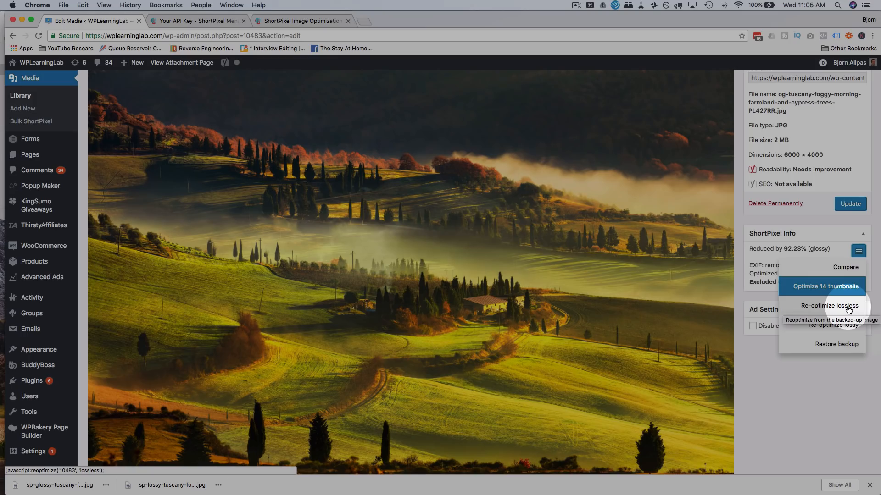
click(847, 307)
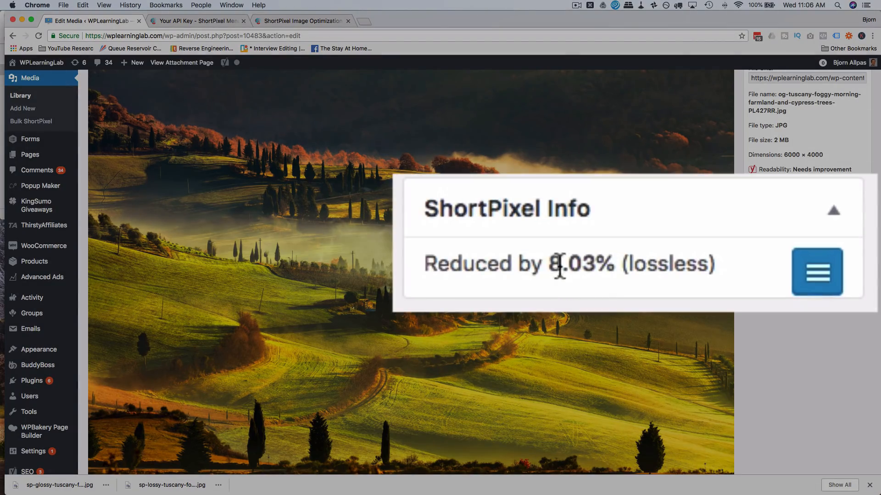
double_click(791, 248)
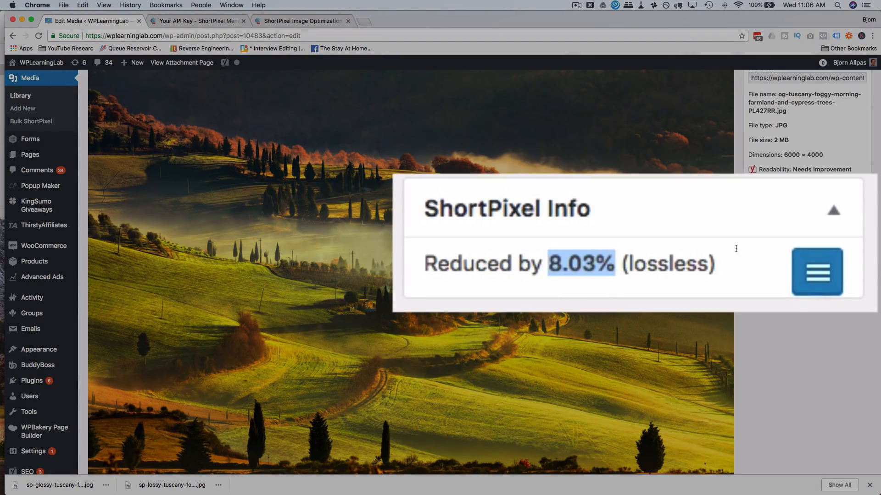
key(super+r)
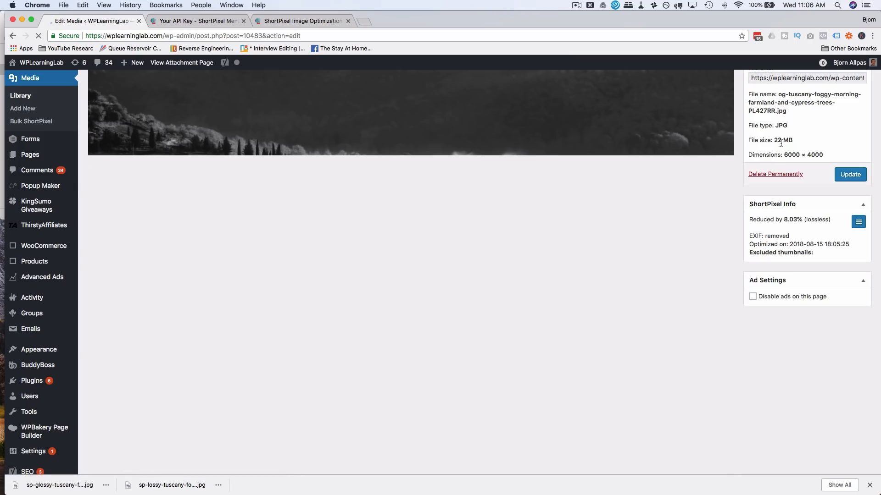
double_click(777, 142)
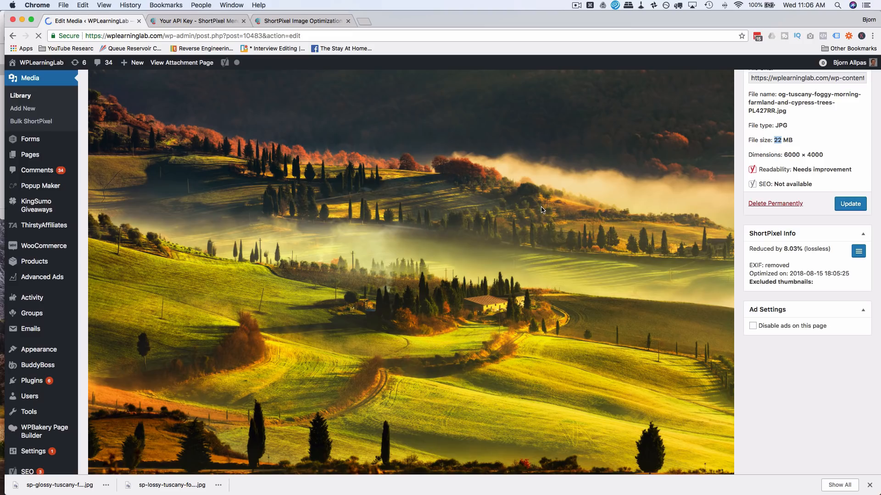
Step: Save the lossless Tuscany photo to the Shortpixel jpg folder, replacing the "og" prefix in its file name with "sp-lossless"
right_click(606, 206)
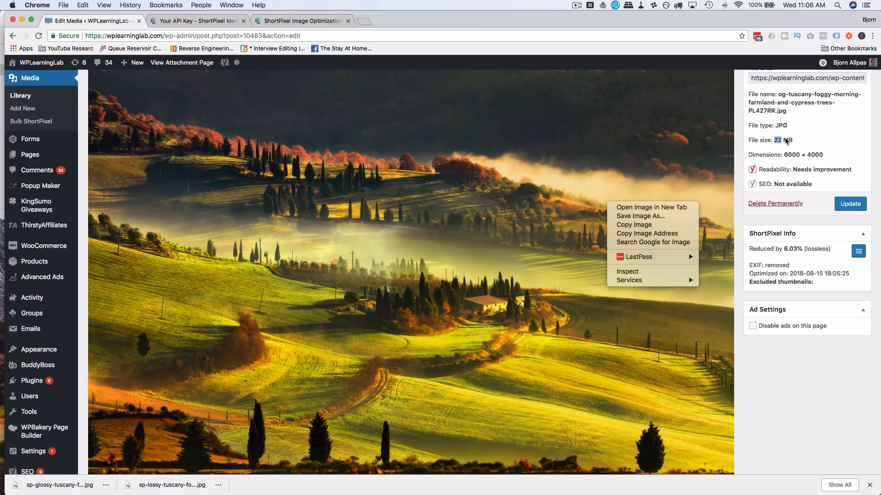
click(649, 217)
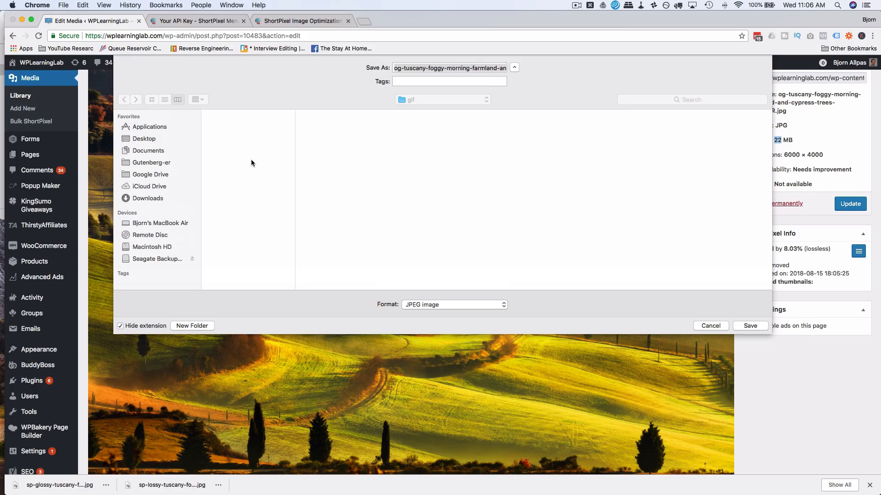
text(sp-loss)
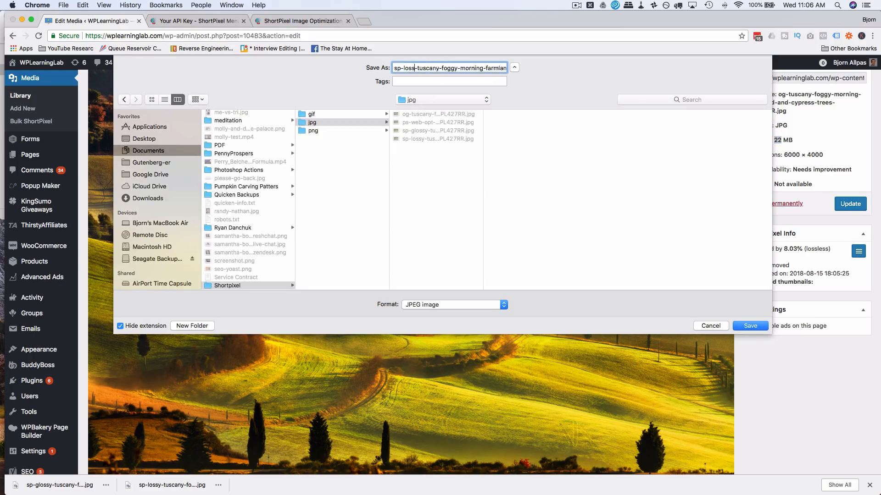
text(less)
key(Return)
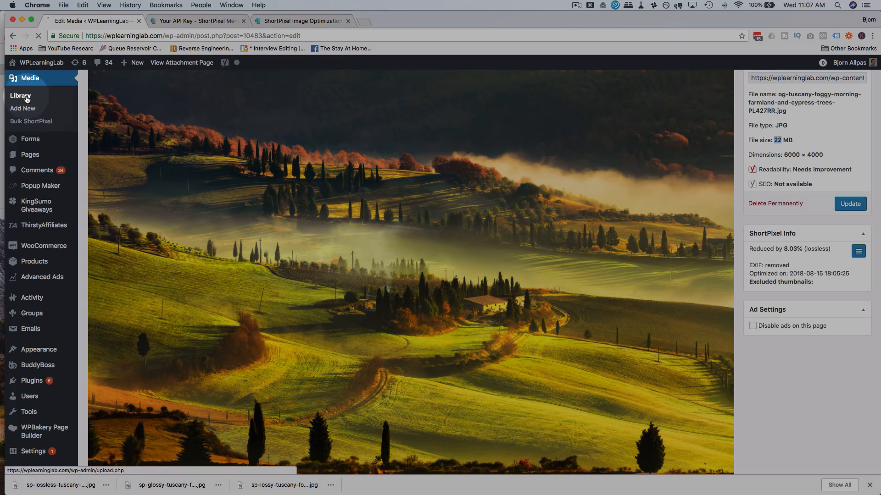
Step: Open the media library and examine the Tuscany photo's re-optimize and restore options and the optimize options of unprocessed images
click(26, 99)
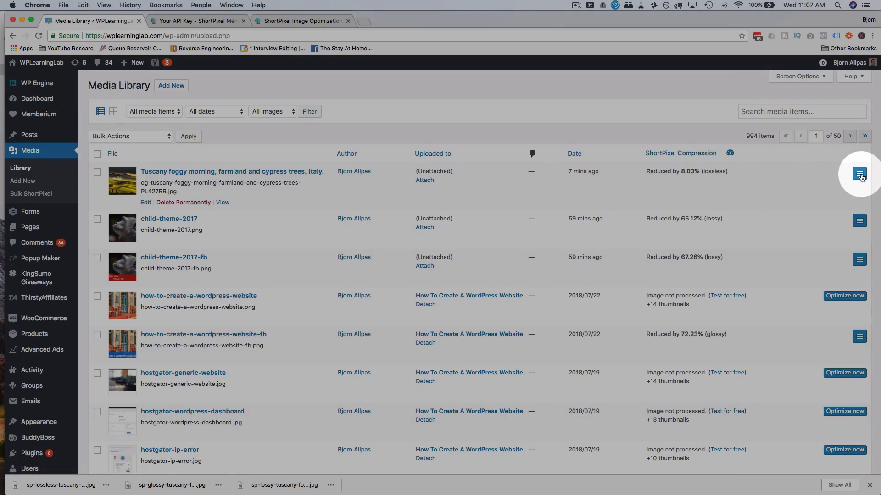
click(860, 175)
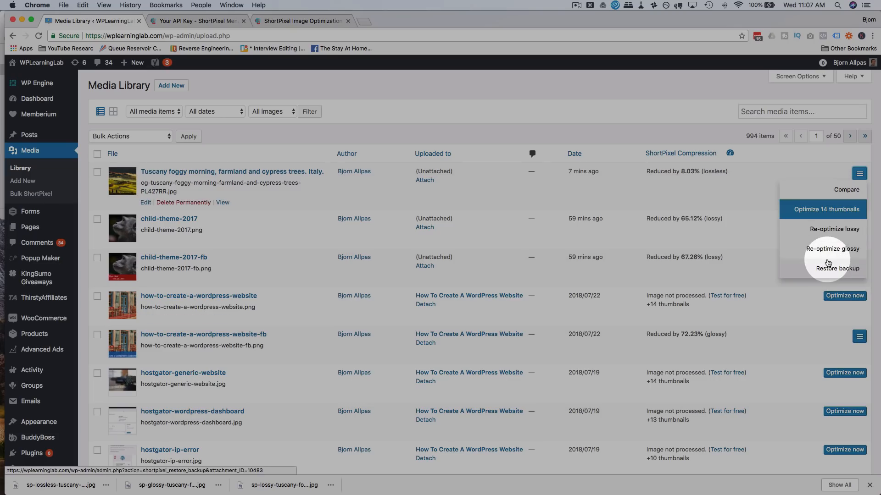
click(764, 216)
scroll(764, 217, down, 3)
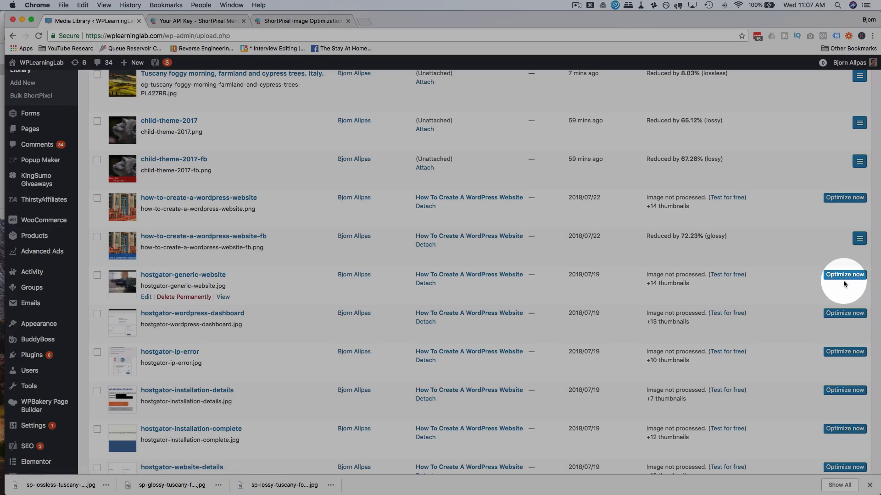
scroll(747, 236, up, 3)
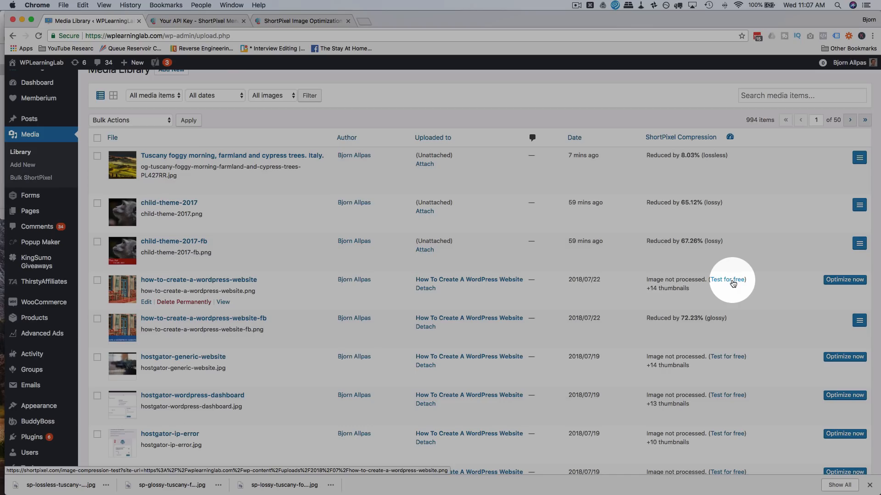
scroll(733, 283, up, 1)
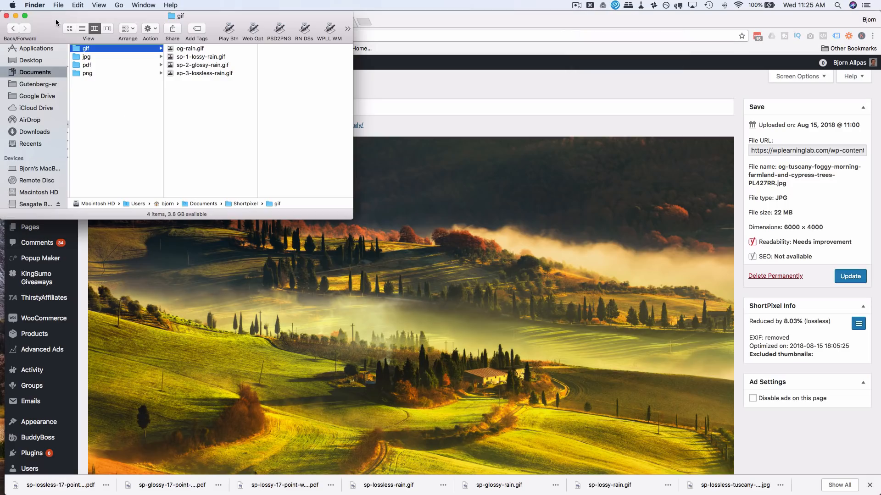
Step: In Finder's jpg folder, highlight the original Tuscany photo's file size and select the sp-1-lossy copy to check its details
click(293, 120)
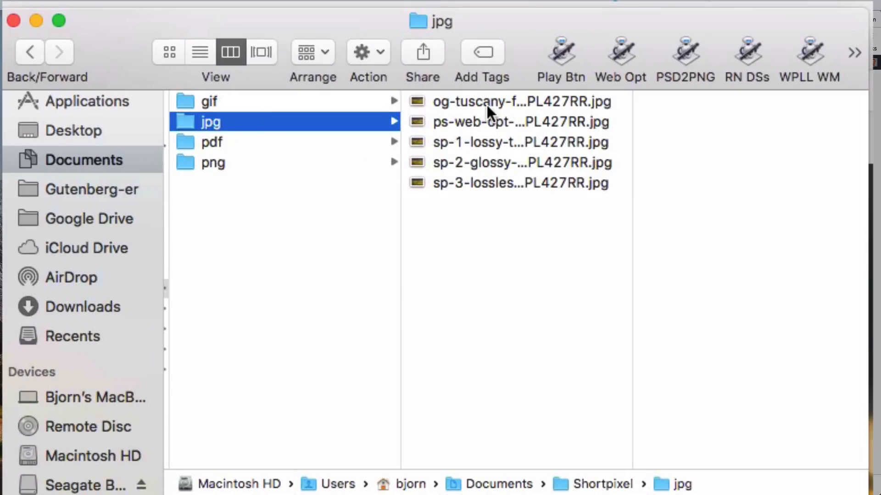
click(486, 106)
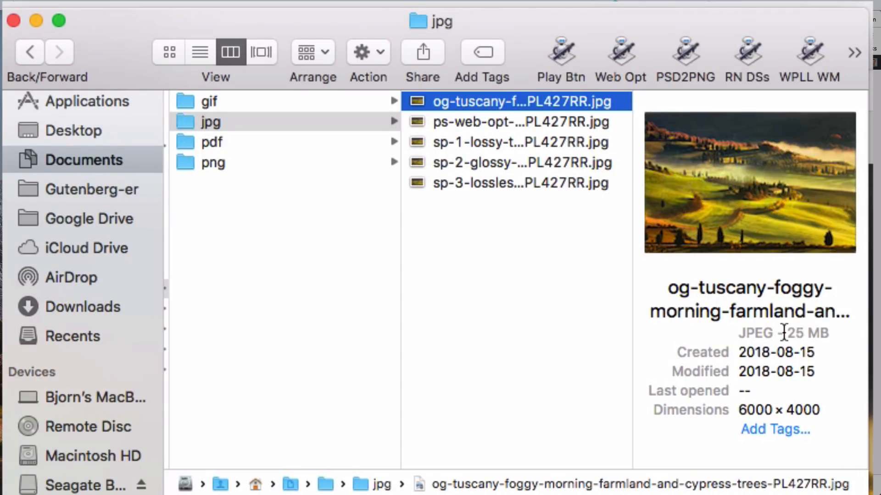
drag(784, 333, 840, 332)
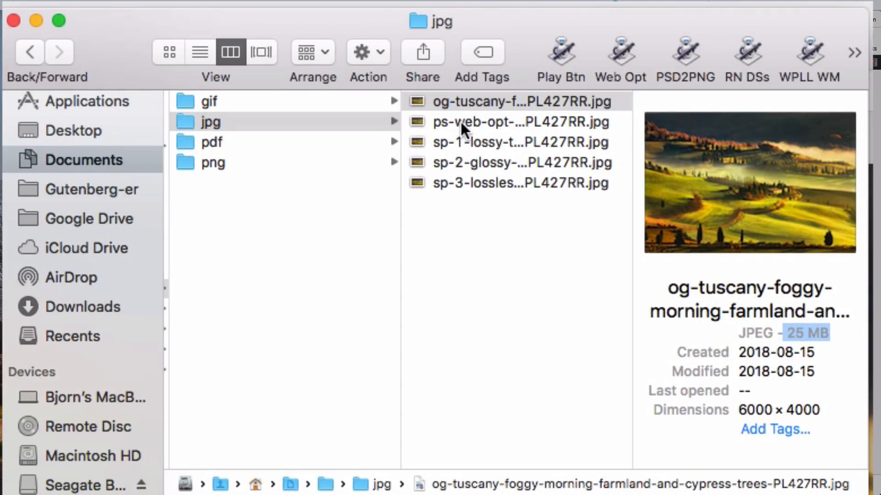
click(459, 134)
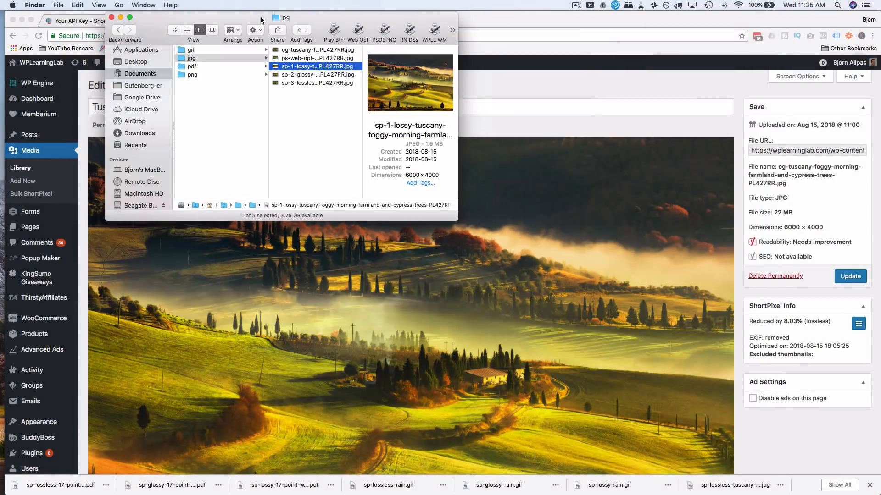
Step: Preview the sp-1-lossy Tuscany photo and the og-tuscany original at large size, moving the preview clear of the file list
key(space)
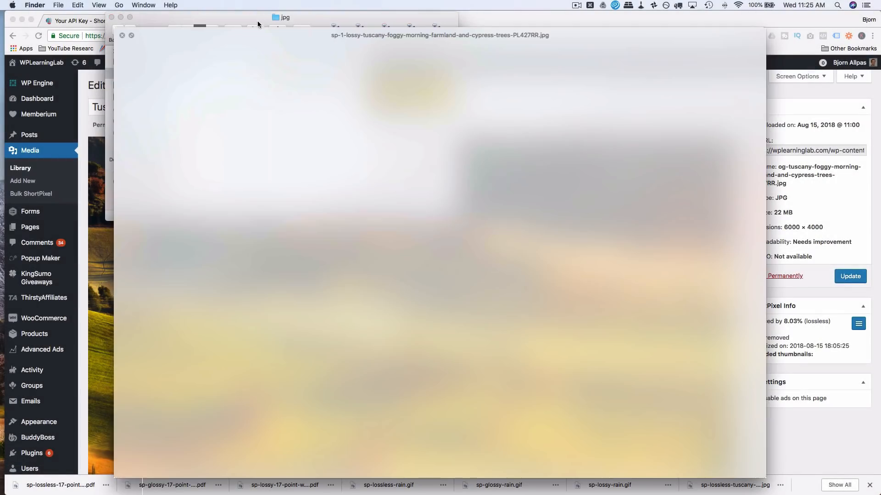
drag(251, 32, 395, 95)
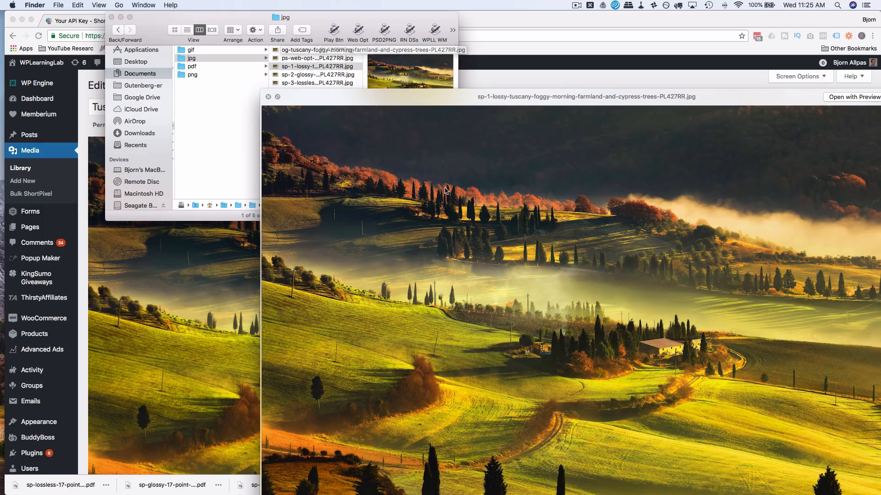
click(318, 51)
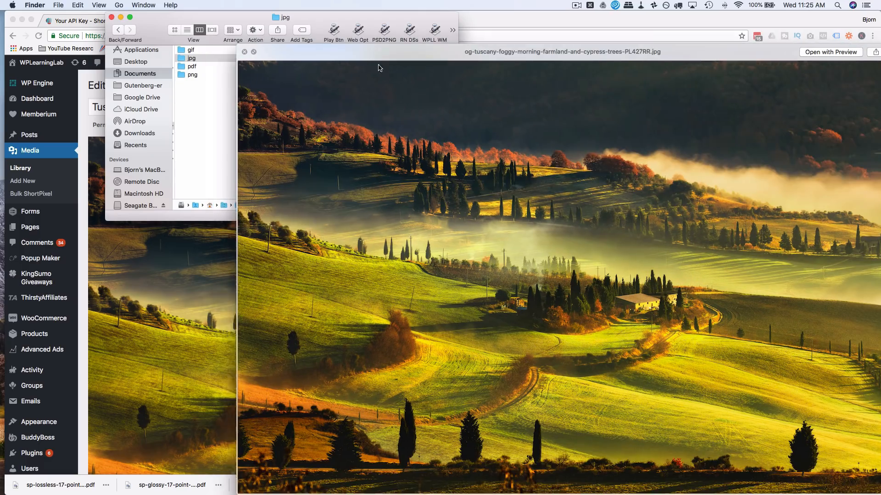
drag(371, 62, 430, 101)
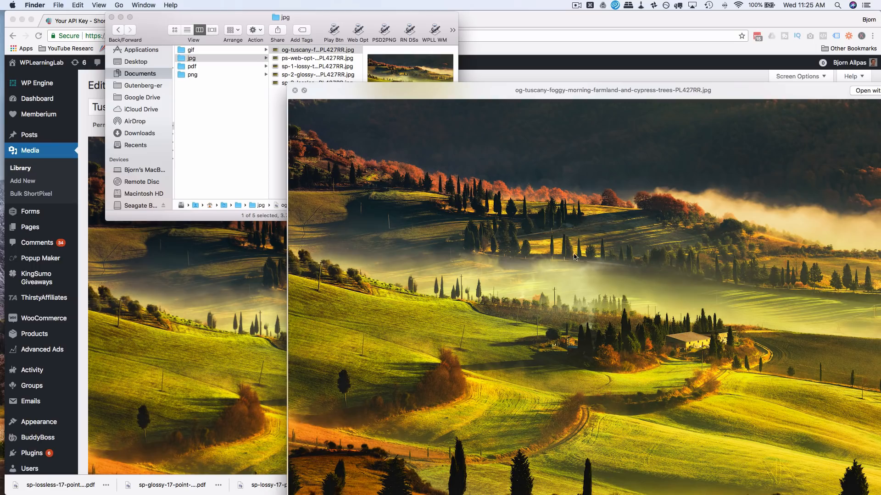
Step: Preview the sp-1-lossy, sp-2-glossy and sp-3-lossless Tuscany photos in turn, placing the Finder window so the file details stay readable beside the preview
click(328, 69)
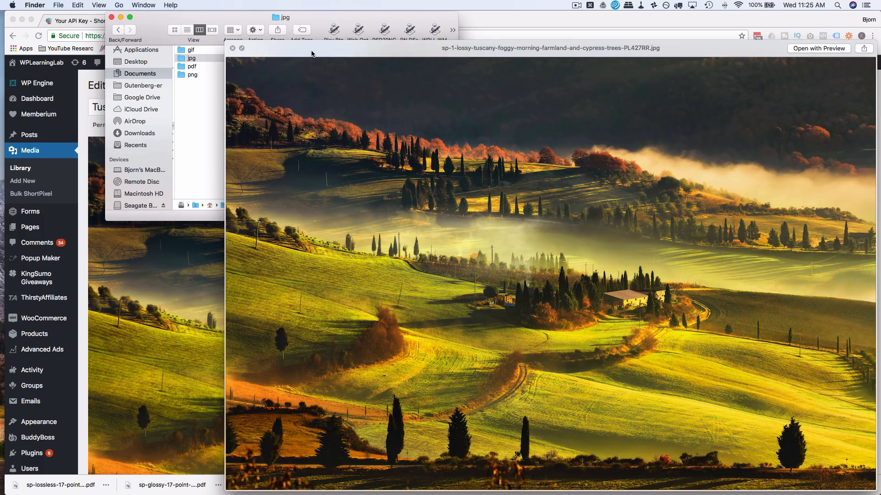
drag(319, 29, 211, 28)
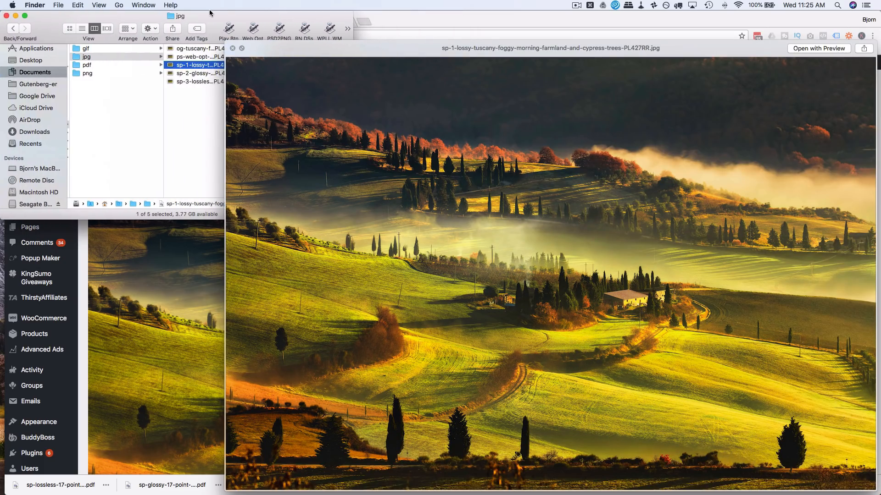
click(197, 50)
key(Down)
key(Down)
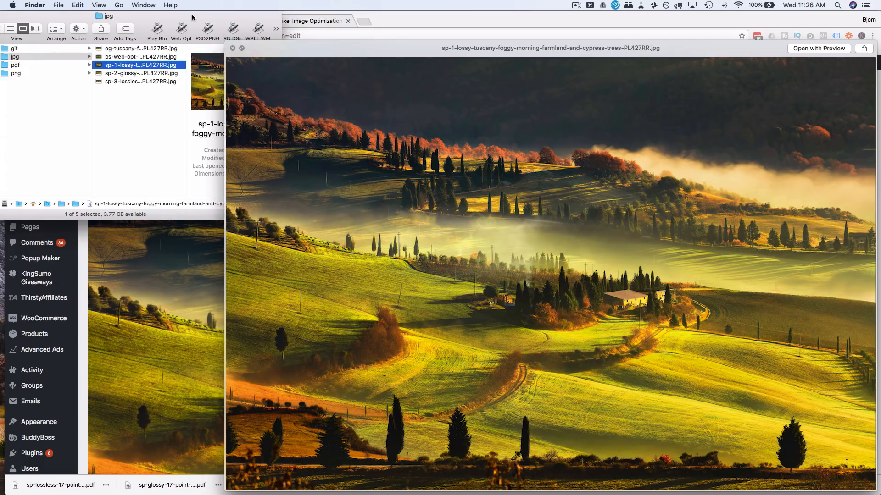
key(Down)
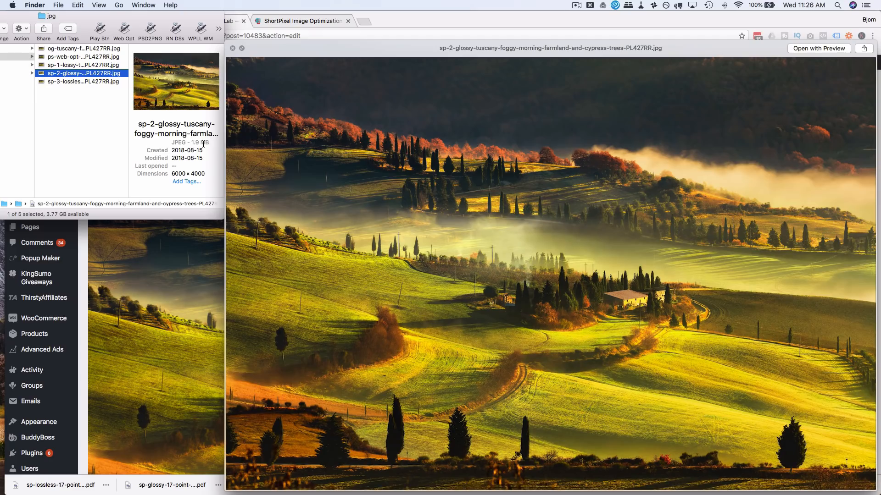
key(Down)
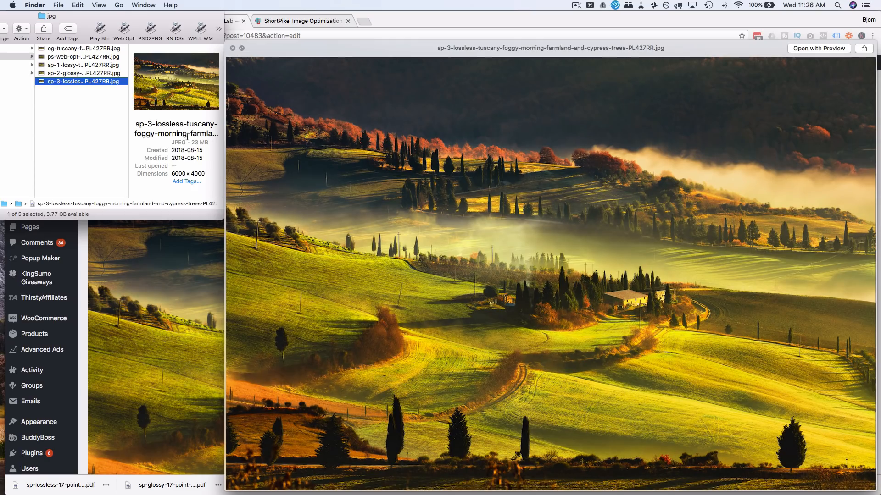
Step: Preview the ps-web-opt Tuscany photo, inspect the copies zoomed in closely, and return to the og-tuscany original
click(97, 57)
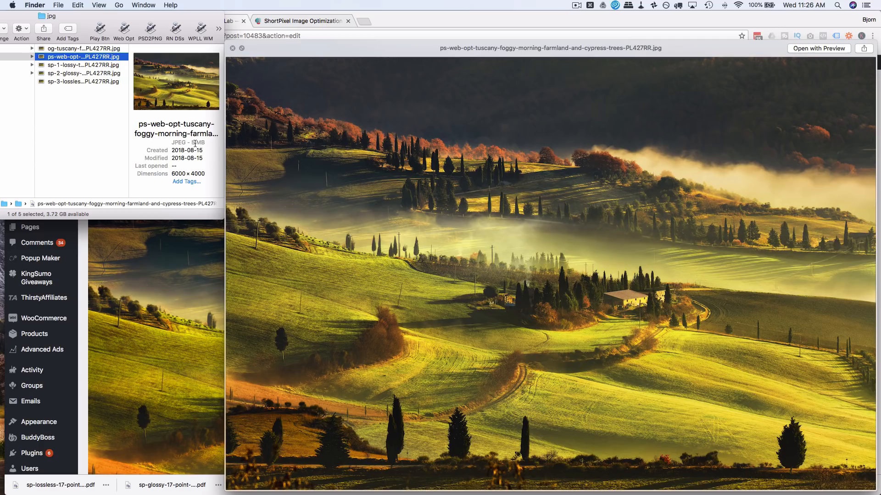
click(97, 66)
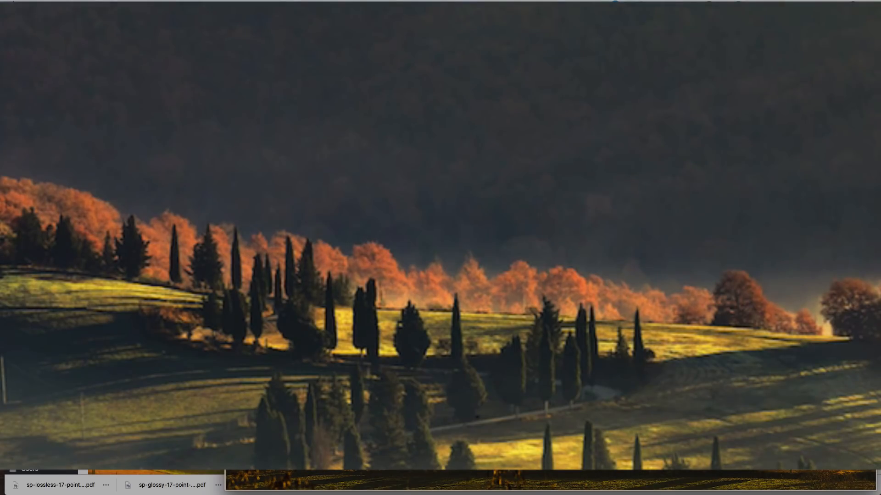
key(Down)
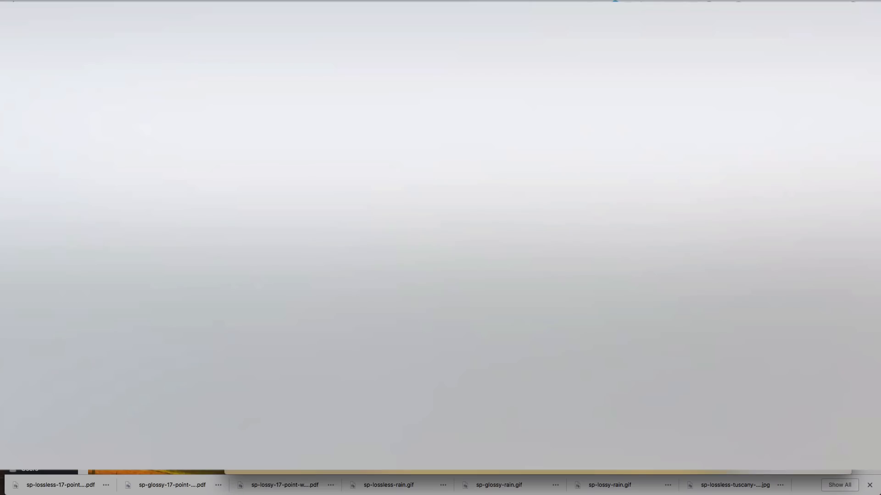
key(Up)
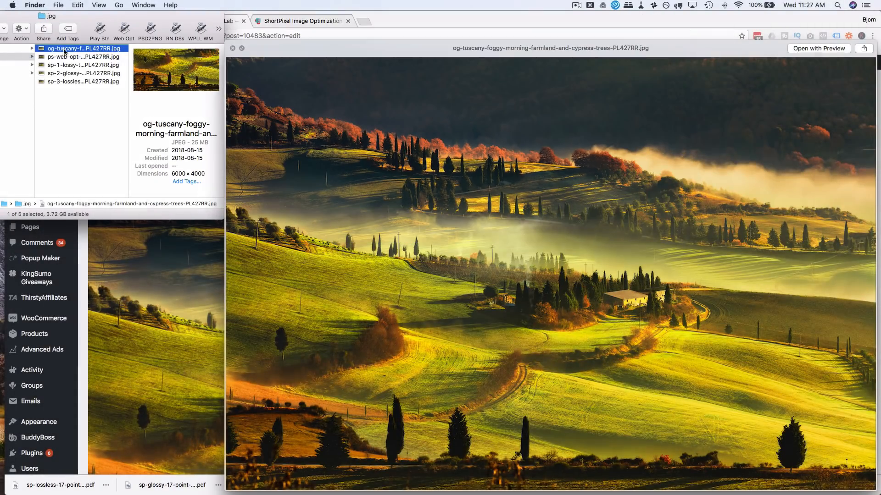
Step: Add the prefix "sp-0-" to the og-tuscany original's file name
click(50, 48)
click(48, 48)
text(sp-)
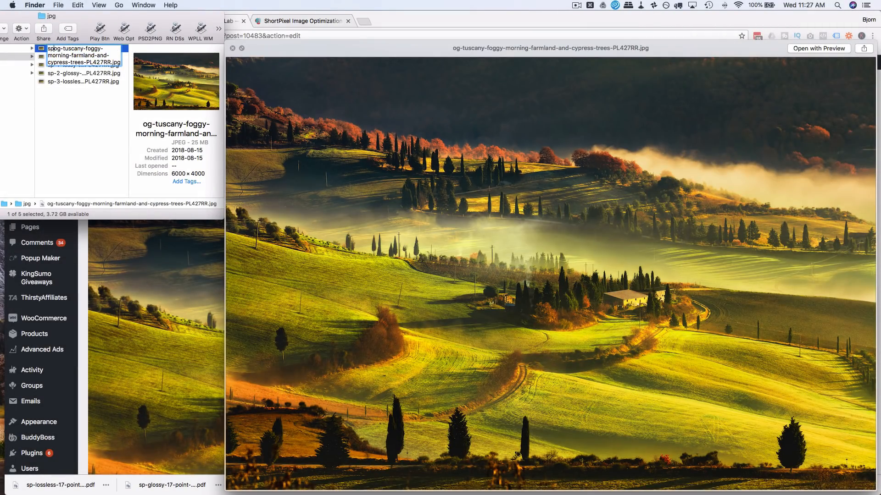
text(0-)
key(Return)
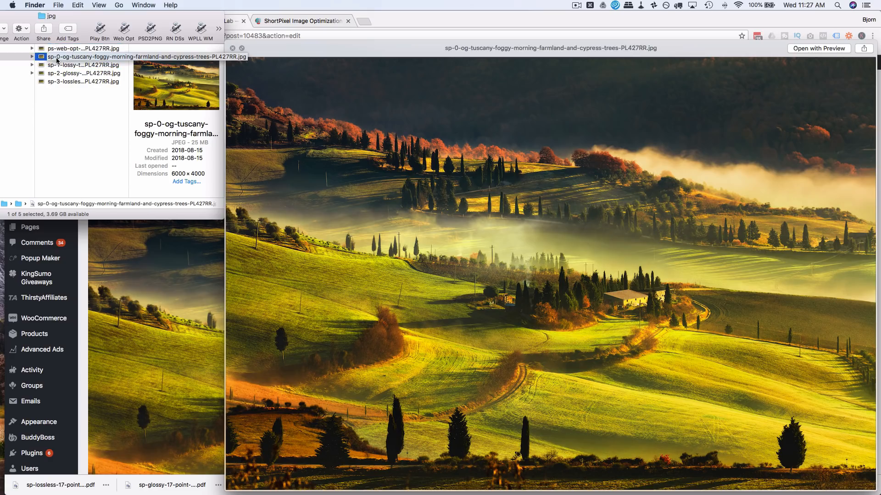
Step: Switch the preview back and forth between the sp-0-og original and the sp-1-lossy Tuscany photo to compare their quality
key(Down)
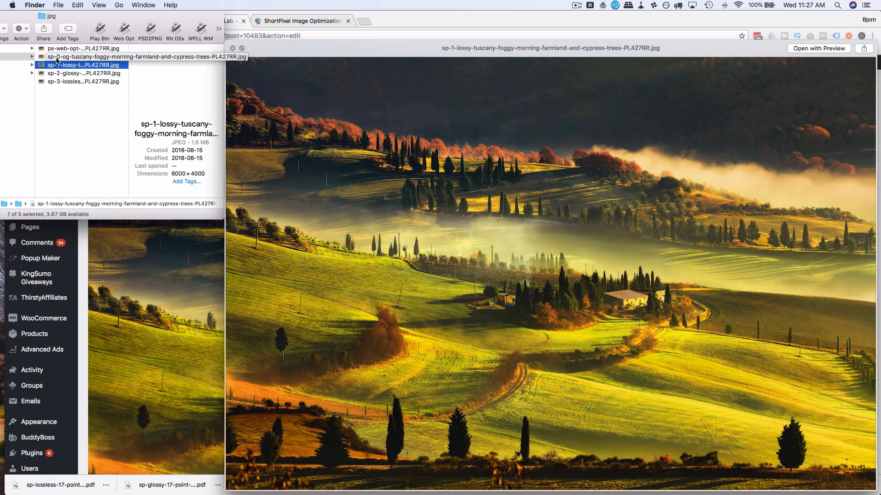
key(Up)
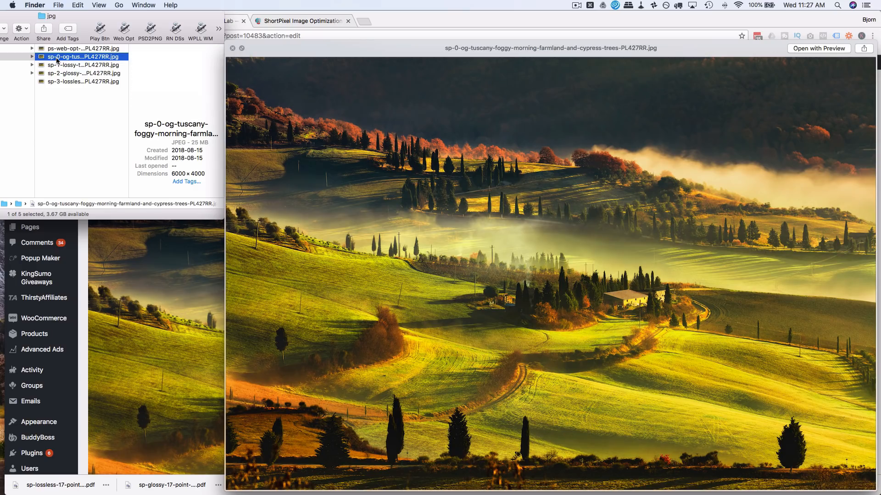
key(Down)
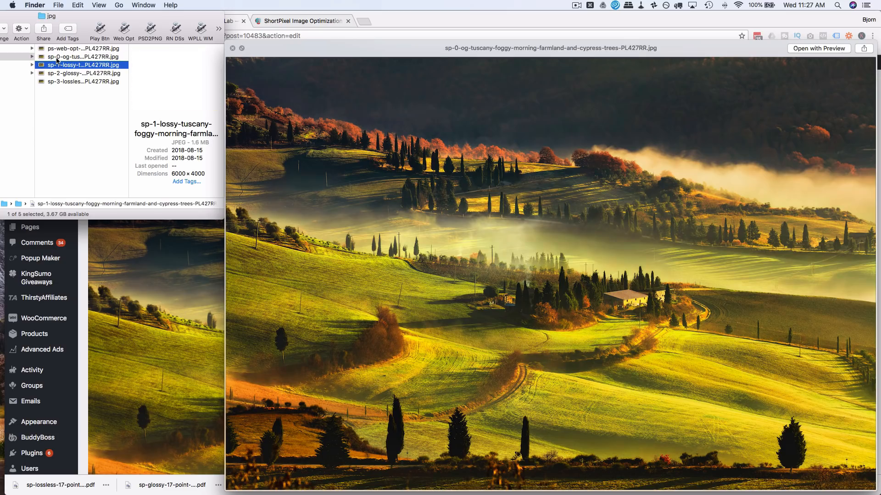
key(Up)
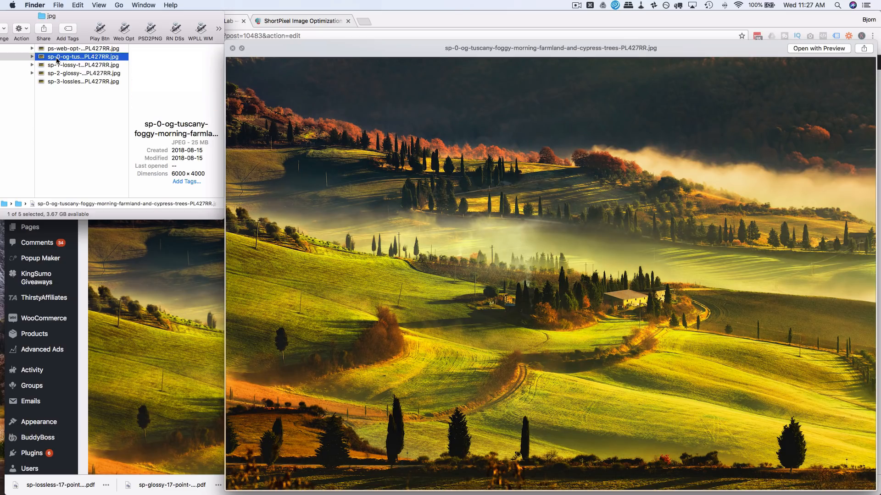
key(Down)
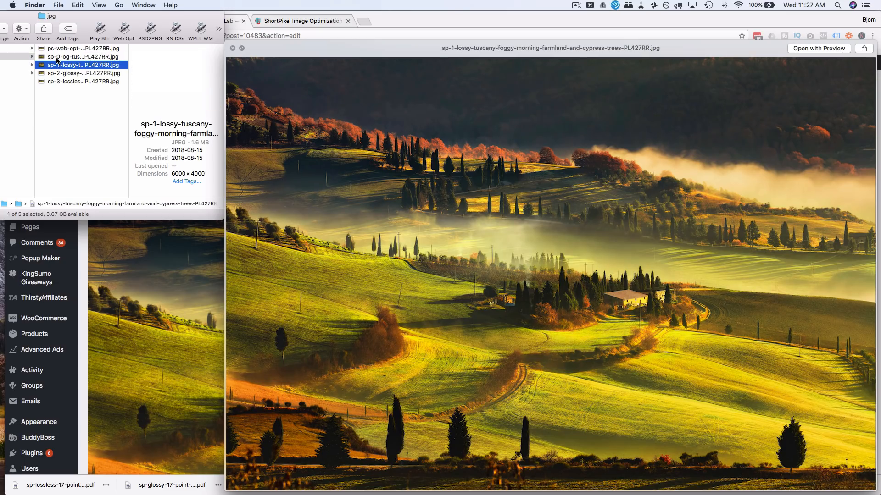
key(Up)
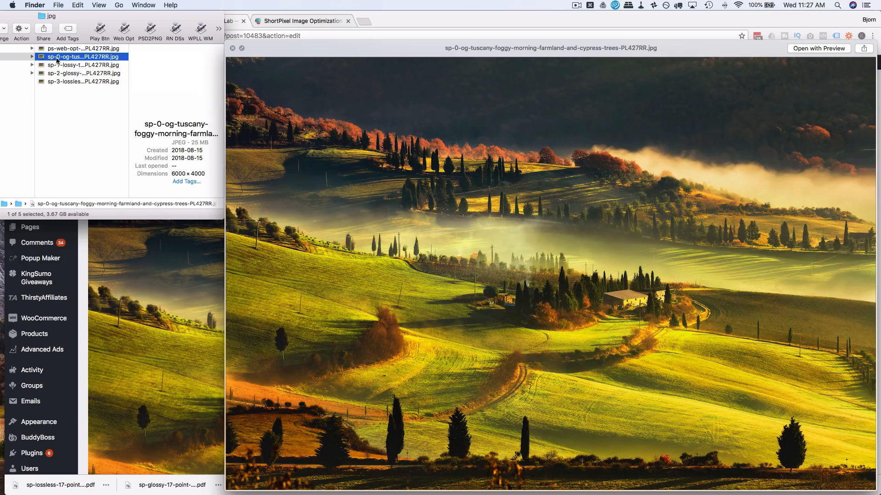
key(Down)
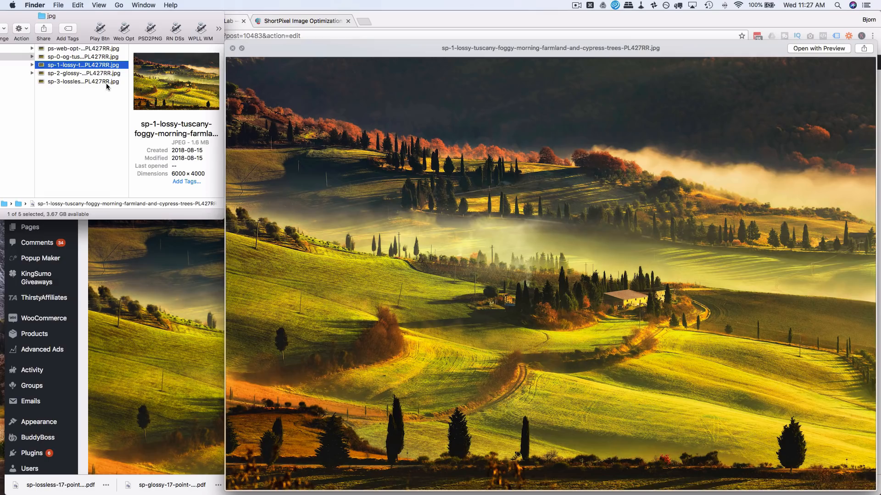
key(Up)
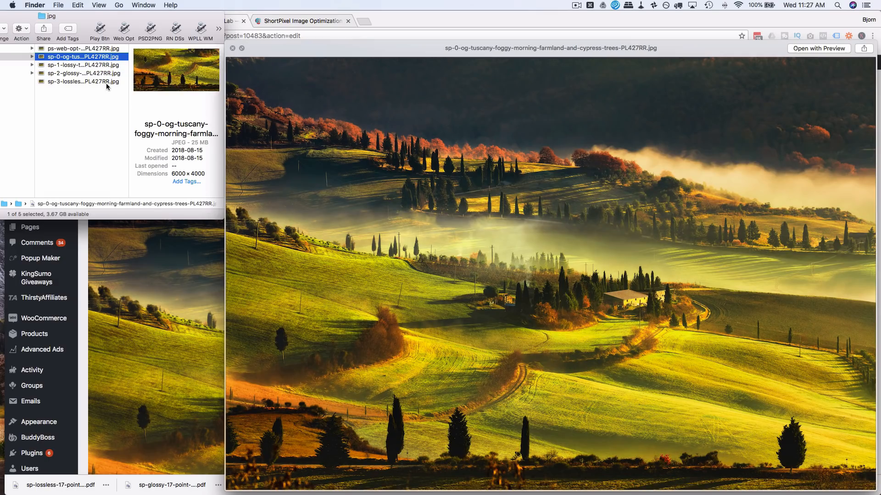
key(Down)
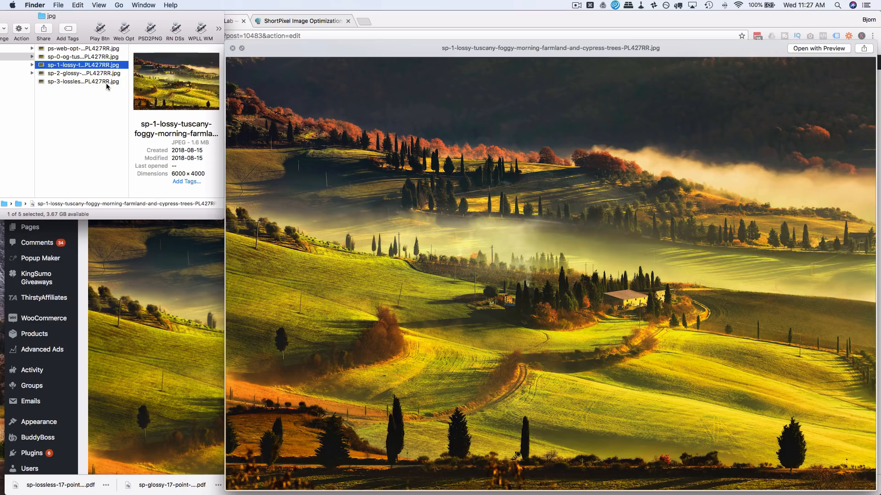
key(Up)
key(Down)
Step: Alternate the preview between the sp-1-lossy and sp-2-glossy Tuscany photos to compare them, and finish with the sp-3-lossless copy
key(Down)
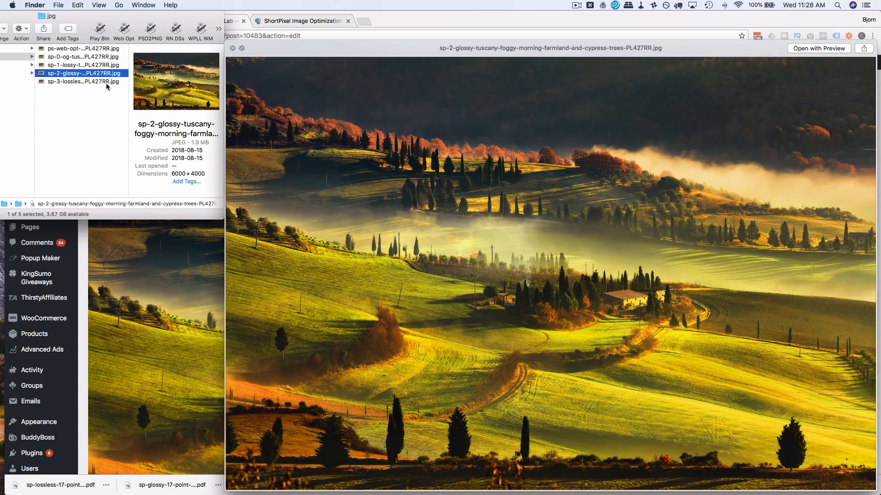
key(Up)
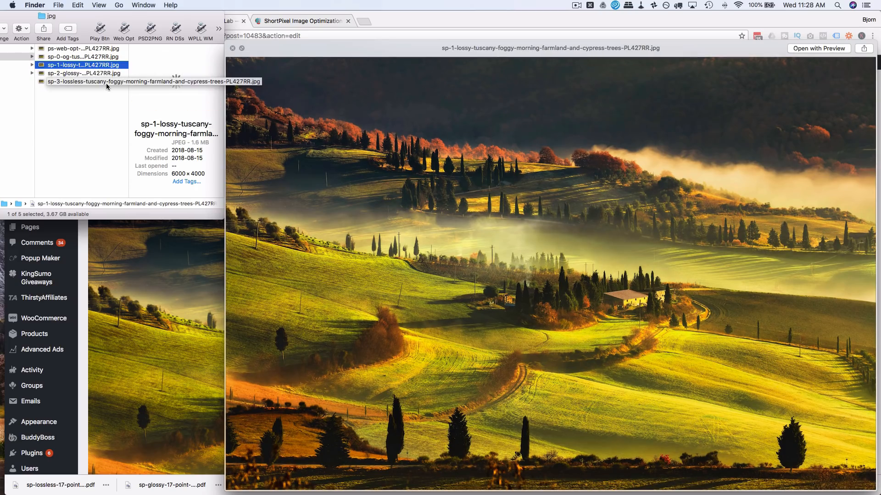
key(Down)
key(Up)
key(Down)
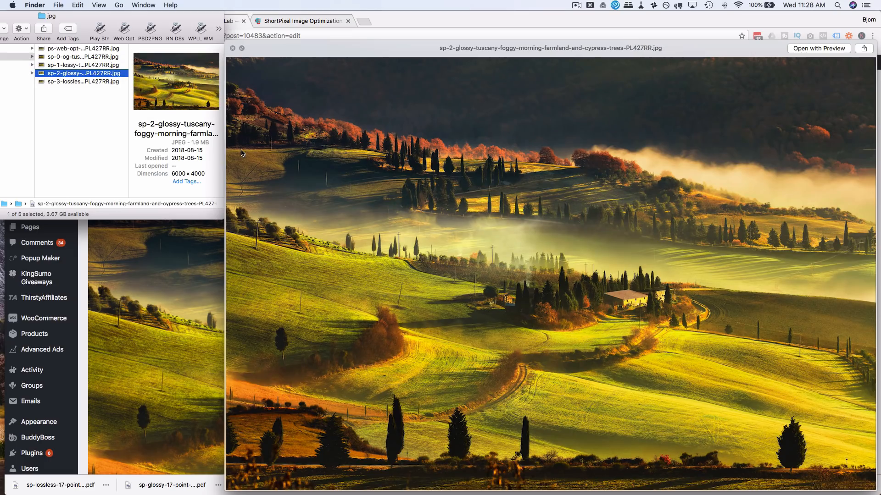
key(Up)
key(Down)
key(Up)
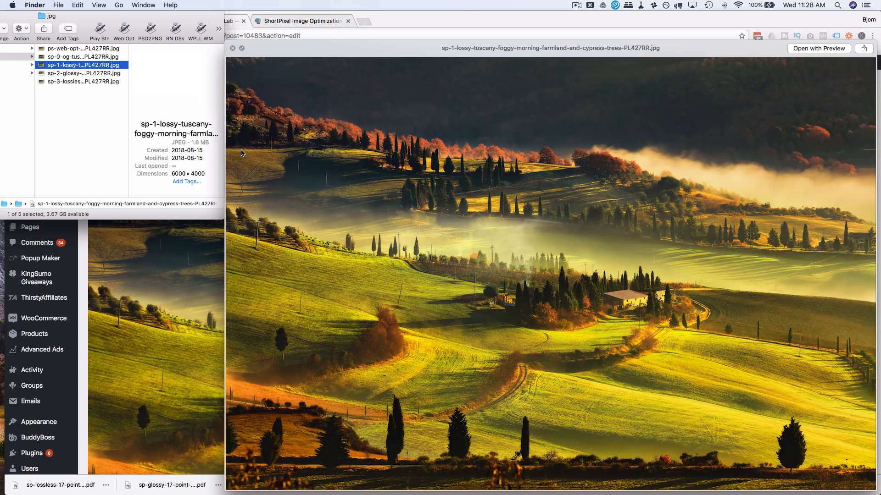
key(Down)
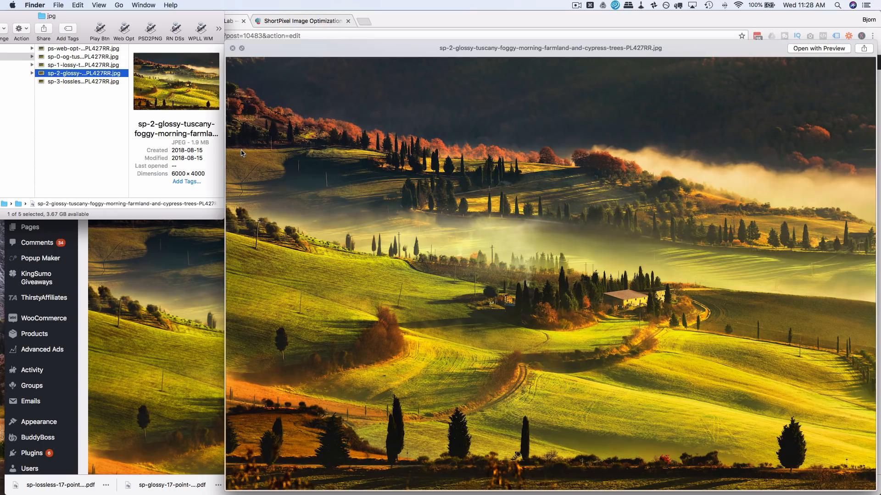
key(Down)
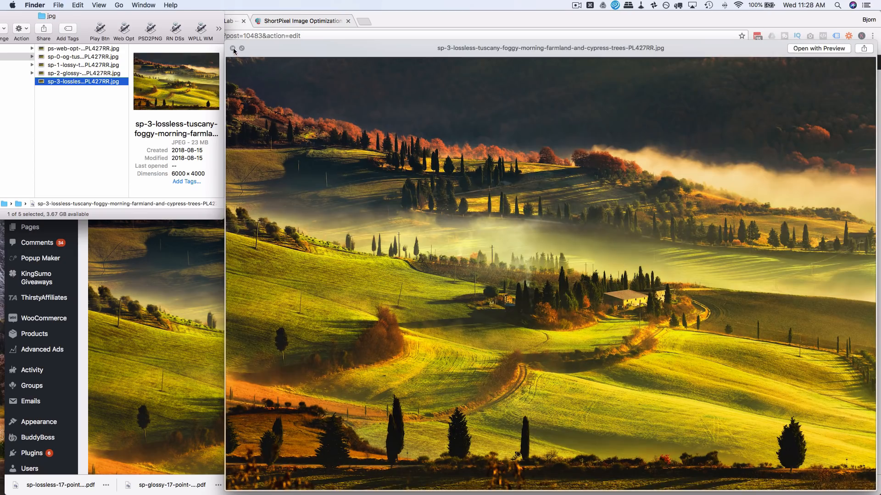
Step: Close the preview, bring the Finder window fully into view, and check the file details of the ps-web-opt and sp-1-lossy Tuscany photos
key(space)
drag(170, 15, 385, 2)
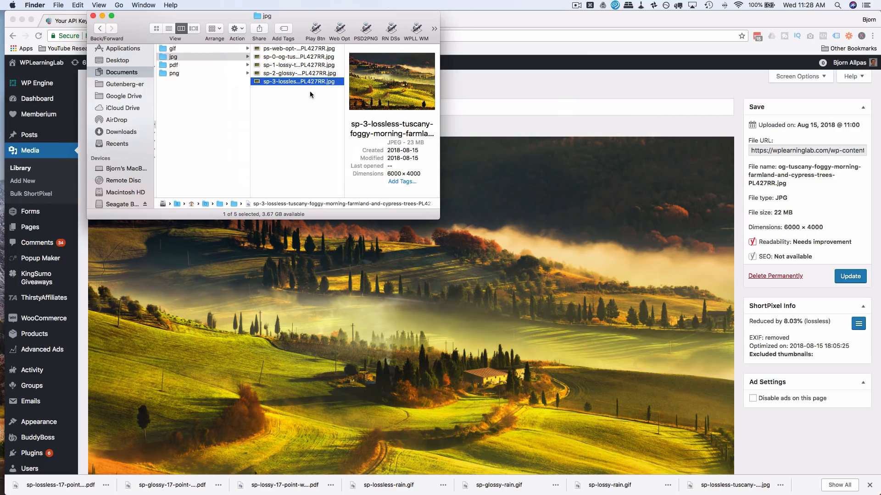
click(274, 50)
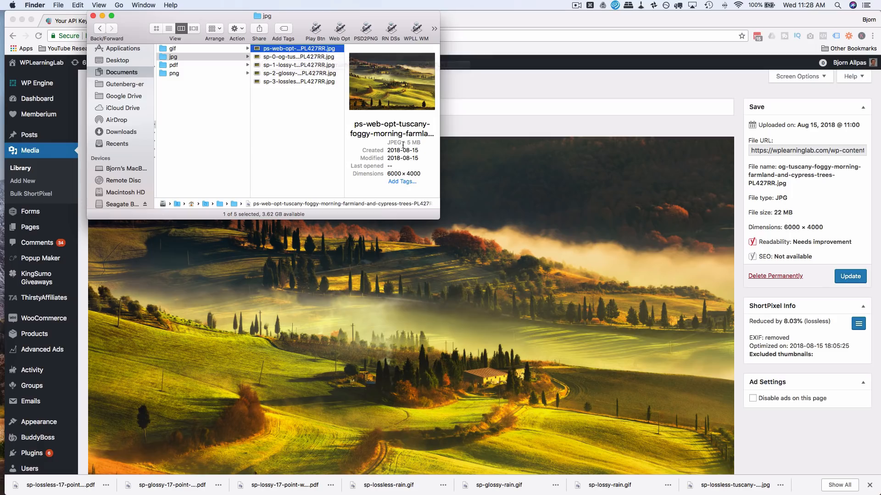
click(314, 65)
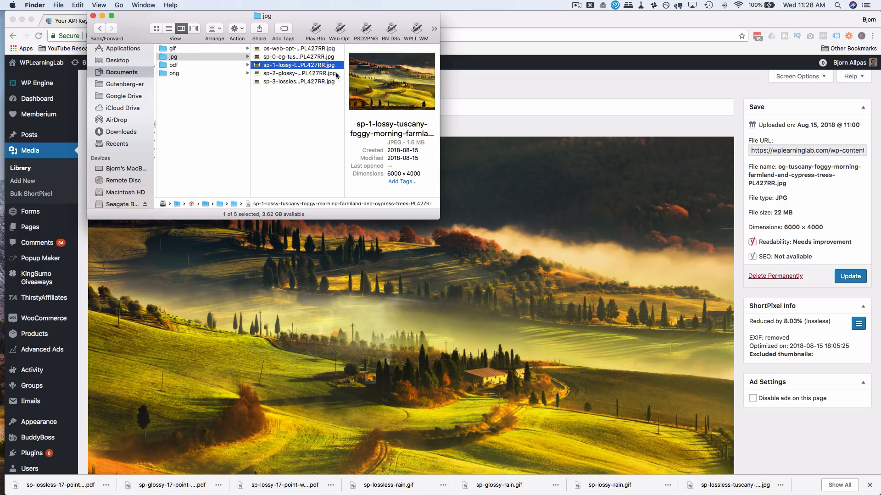
Step: Open the png folder and preview og-how-to-create-a-wordpress-website.png, placing the preview beside the Finder window
click(174, 73)
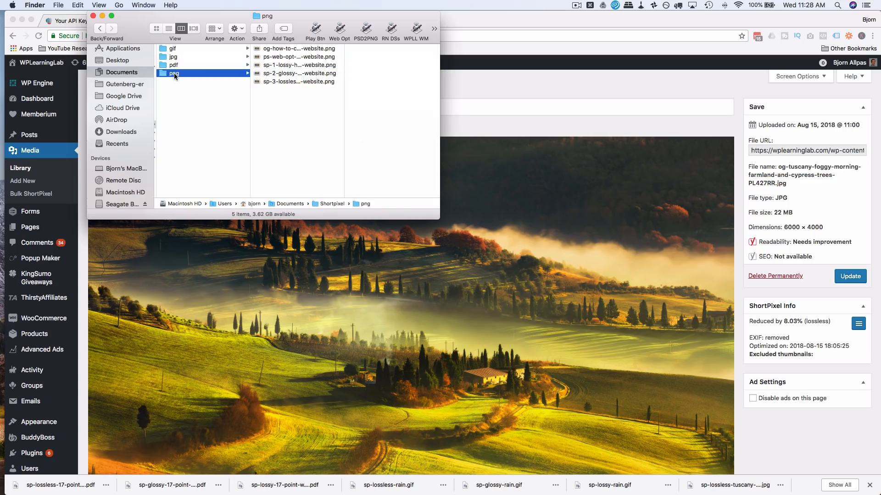
click(290, 51)
drag(300, 13, 160, 5)
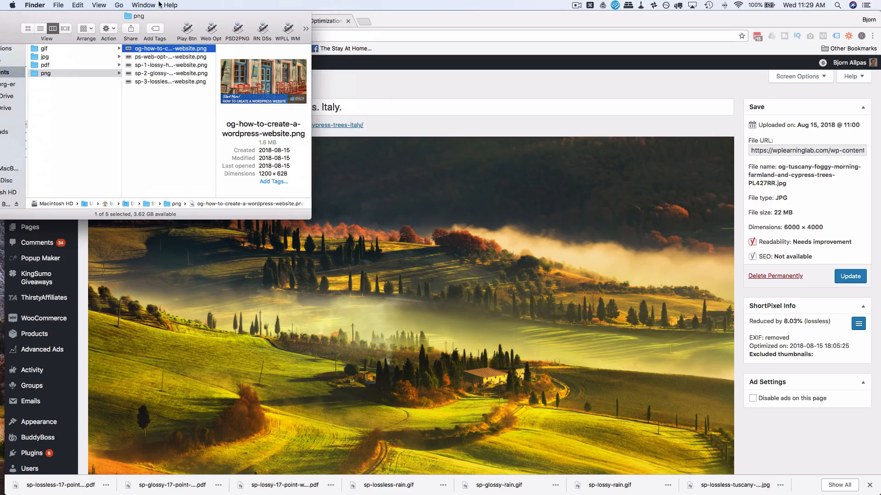
key(space)
drag(447, 191, 408, 67)
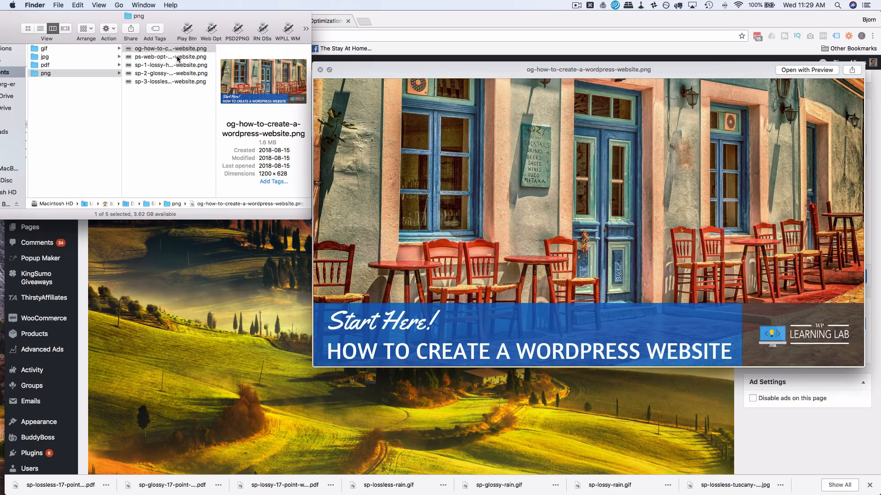
Step: Switch the preview between the ps-web-opt WordPress website PNG and its original to compare their quality
click(153, 58)
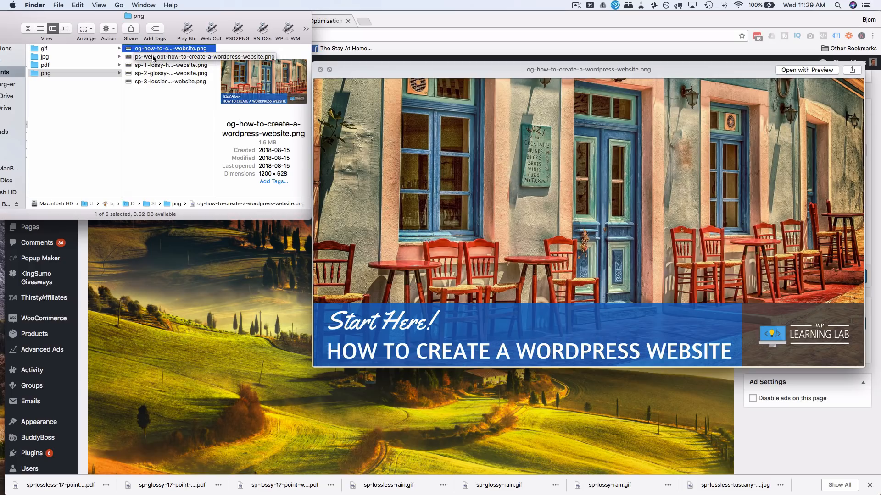
click(183, 58)
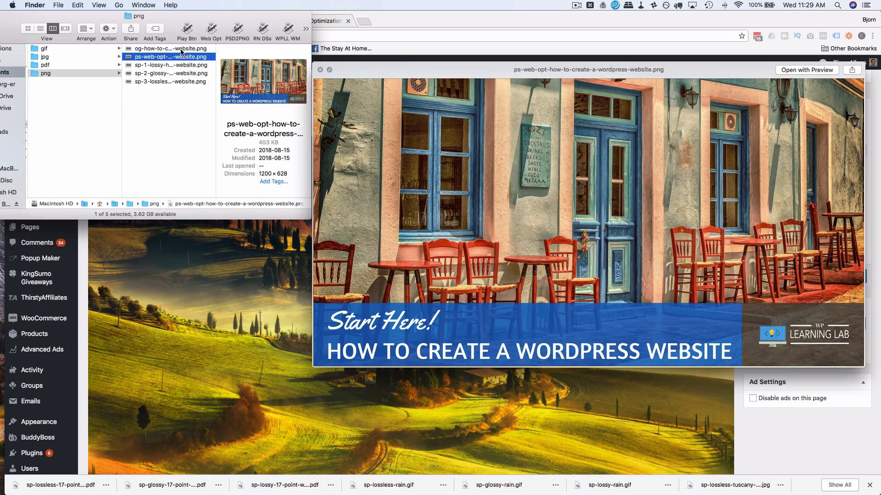
key(Up)
key(Down)
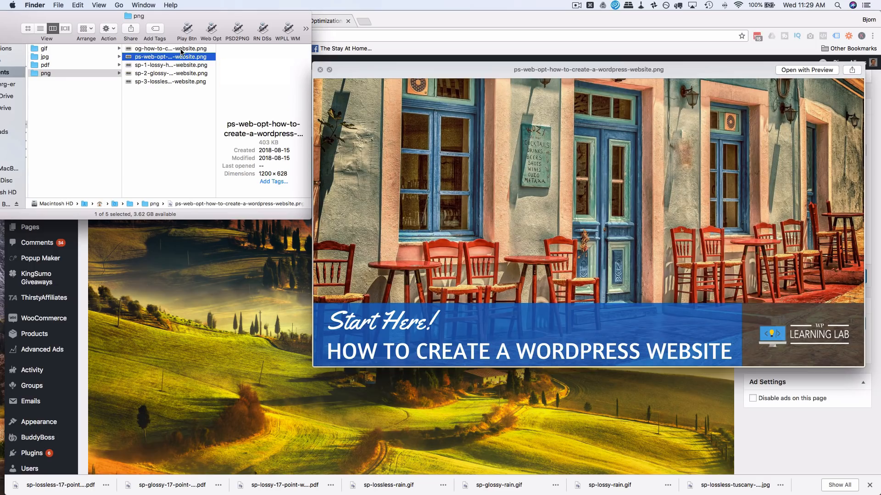
Step: Keep alternating the preview between the original and Photoshop-optimized WordPress website PNGs, finishing on the ps-web-opt copy
key(Up)
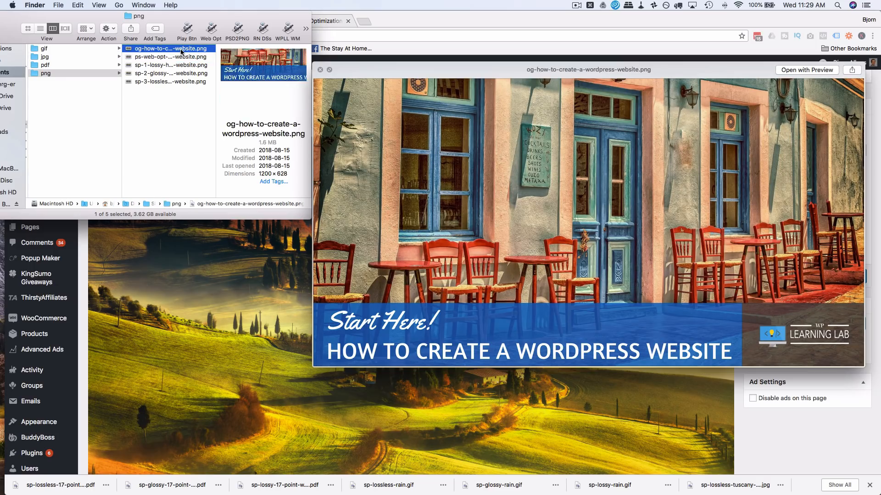
key(Down)
key(Up)
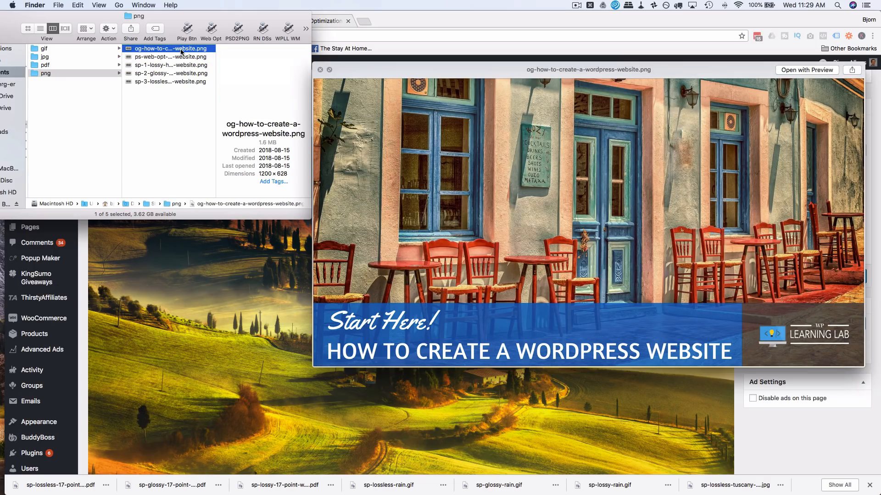
key(Down)
key(Up)
key(Down)
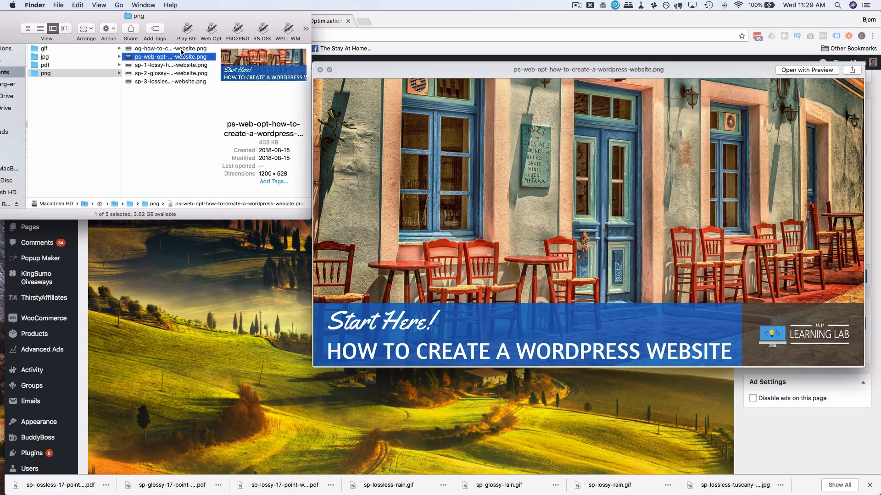
Step: Compare the previews and file sizes of the ps-web-opt, sp-1-lossy, sp-2-glossy and sp-3-lossless WordPress website PNGs, finishing with the original
key(Down)
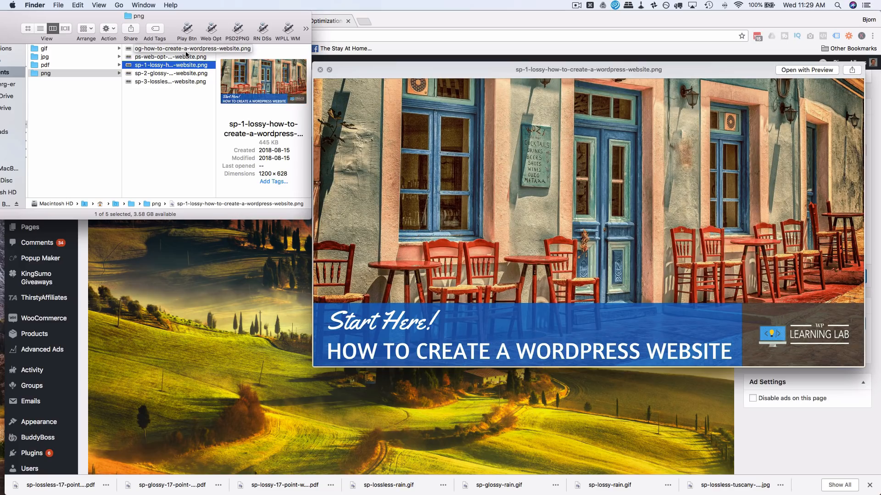
click(185, 57)
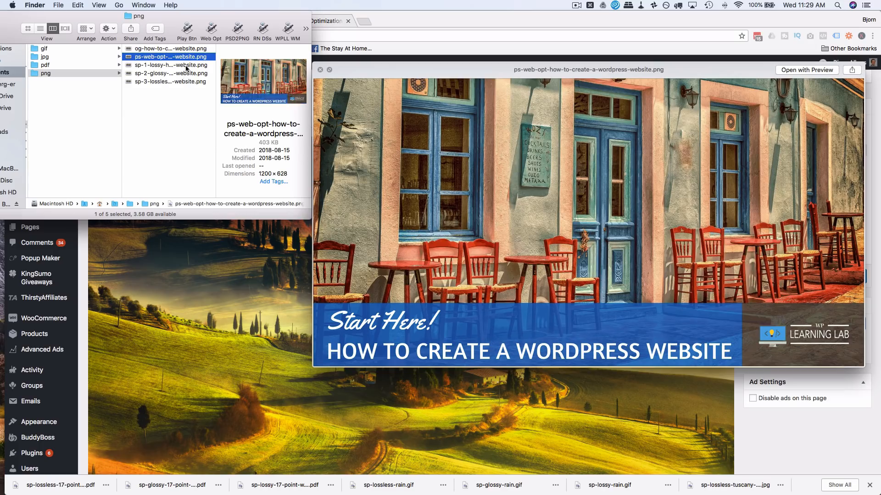
click(186, 66)
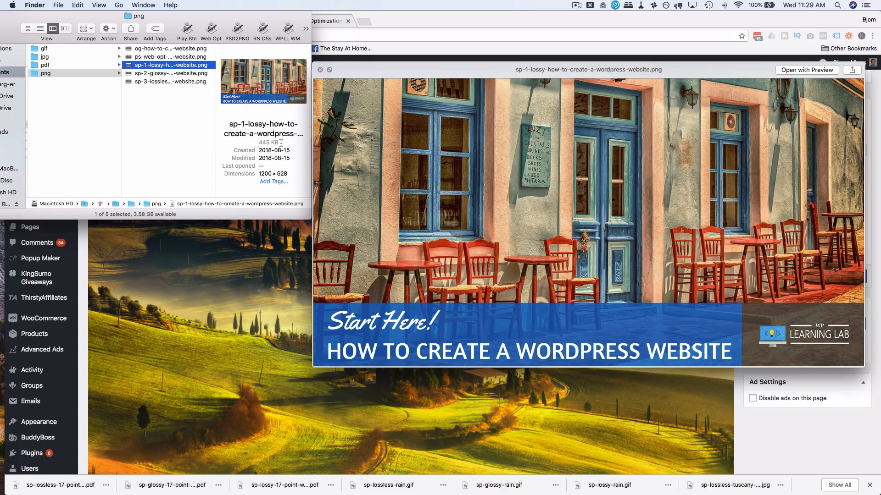
click(189, 74)
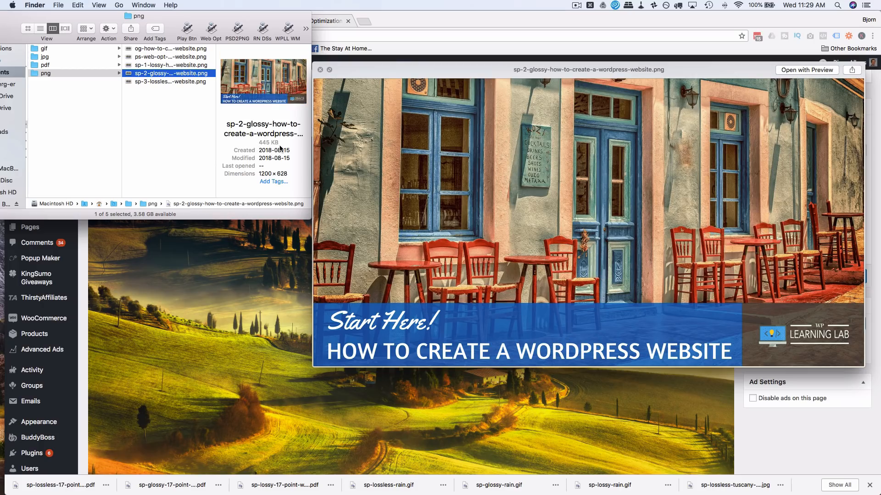
click(190, 82)
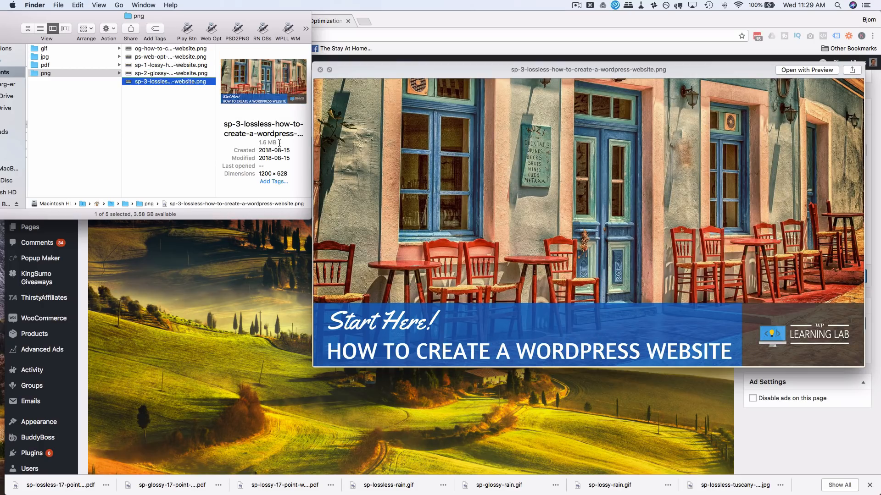
click(168, 49)
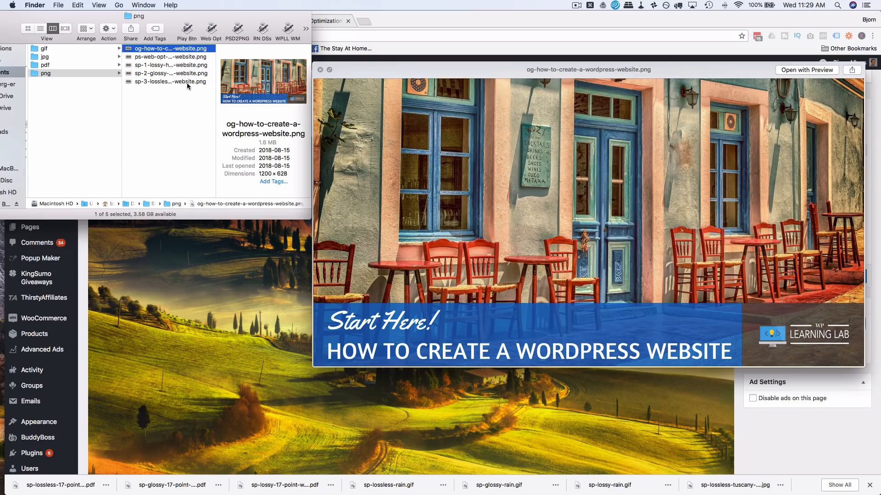
Step: Open the gif folder and preview og-rain.gif, placing the preview beside the Finder window
click(44, 49)
click(144, 50)
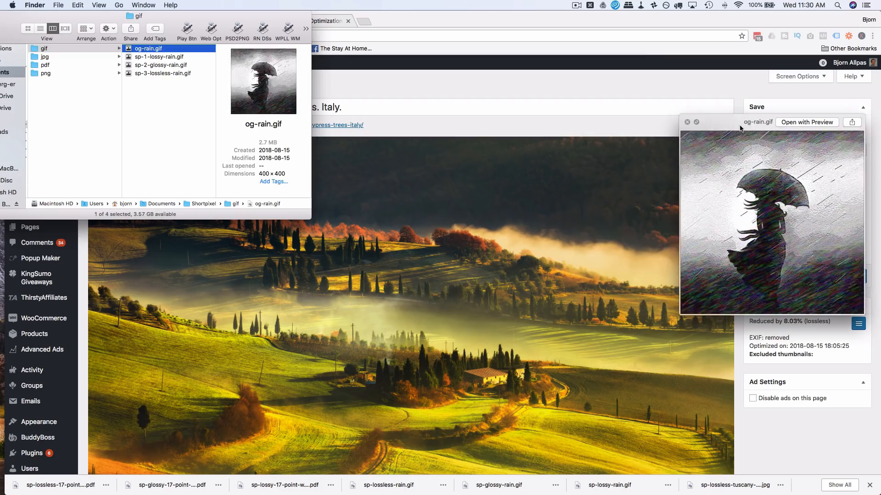
drag(559, 125, 419, 83)
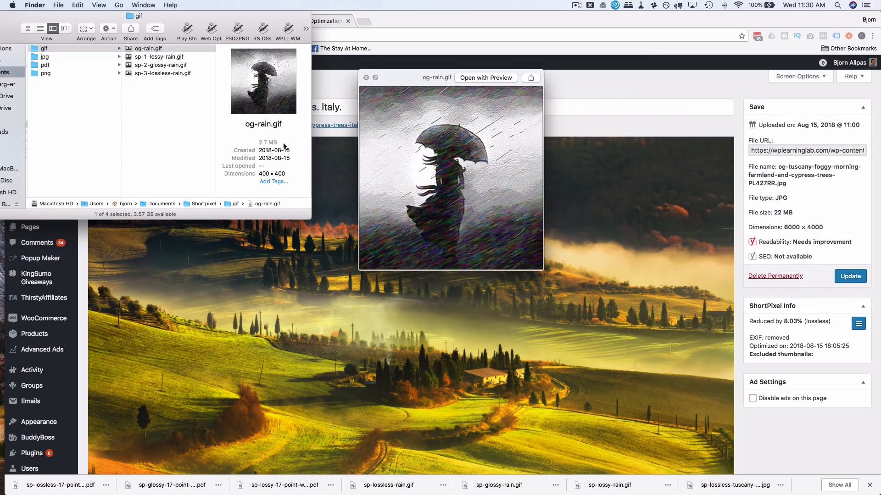
Step: Compare the previews and file sizes of sp-1-lossy-rain.gif, sp-2-glossy-rain.gif and sp-3-lossless-rain.gif with og-rain.gif
click(154, 58)
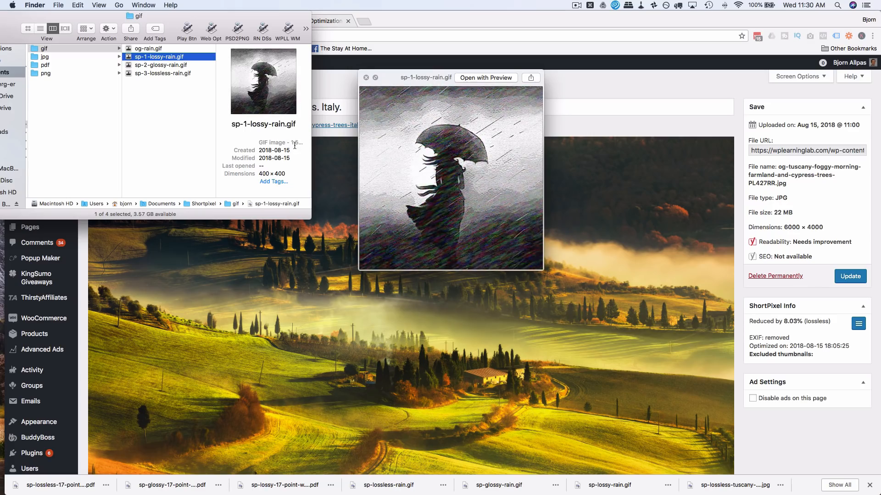
drag(292, 143, 306, 143)
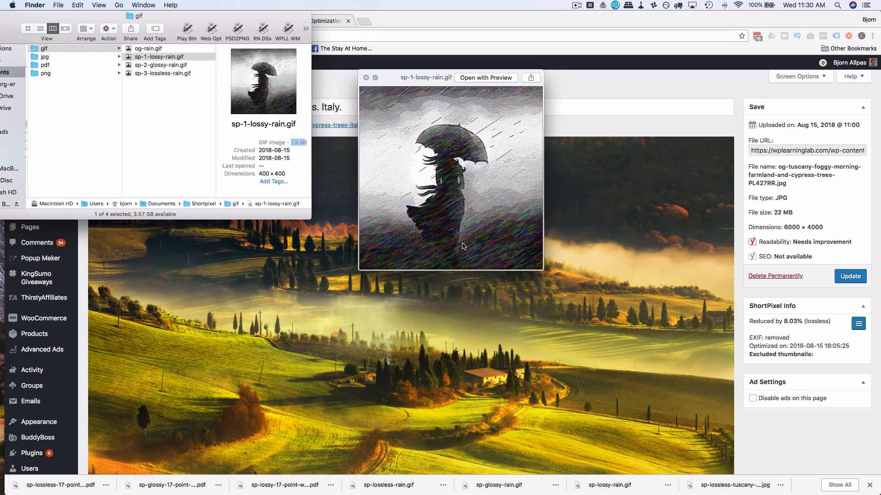
click(161, 65)
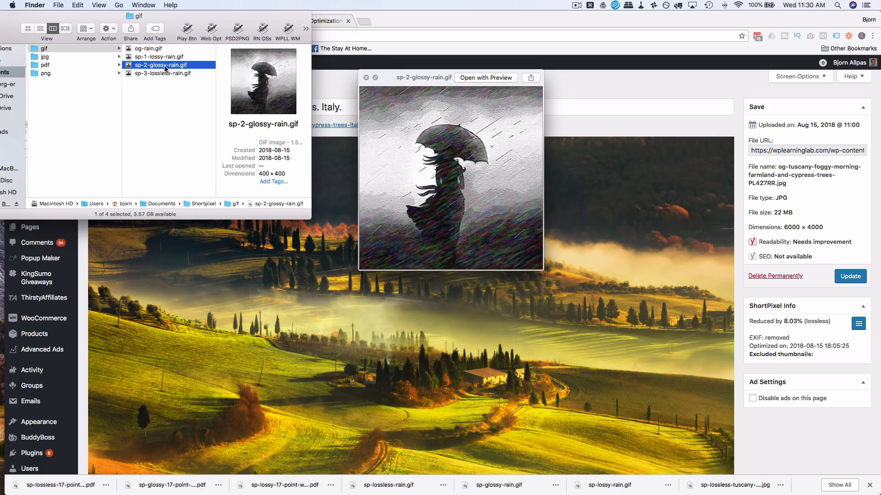
click(163, 73)
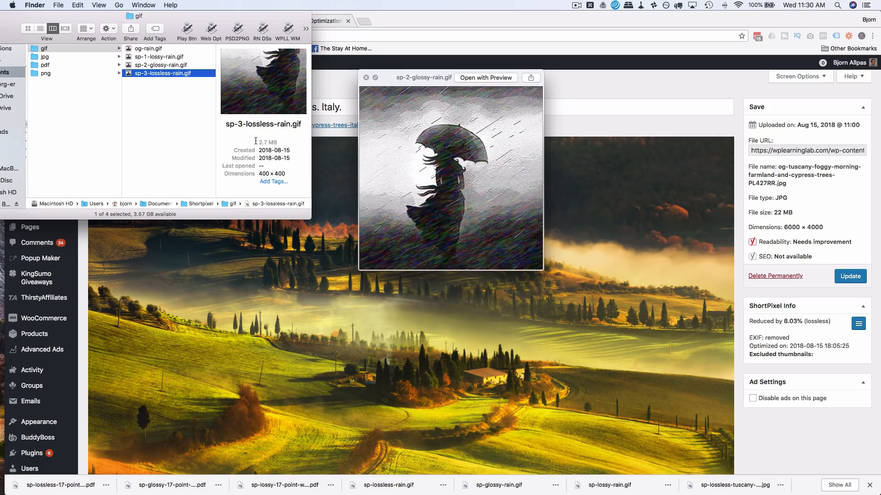
click(155, 49)
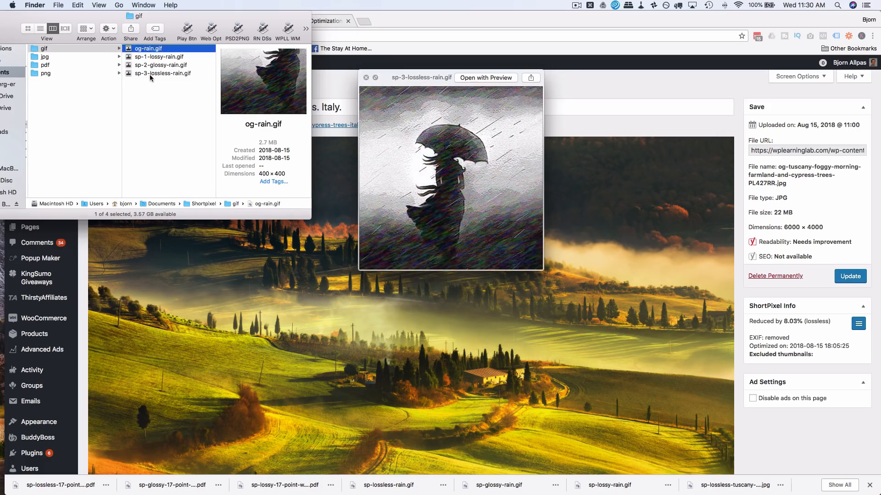
click(150, 74)
Step: Open the pdf folder and show the file details of og-17-point-wordpress-pre-launch-checklist-fancy.pdf
click(47, 66)
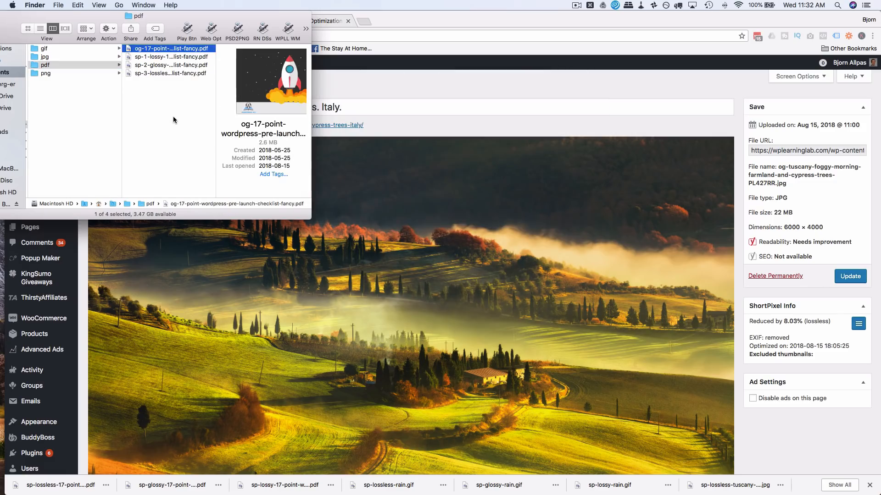